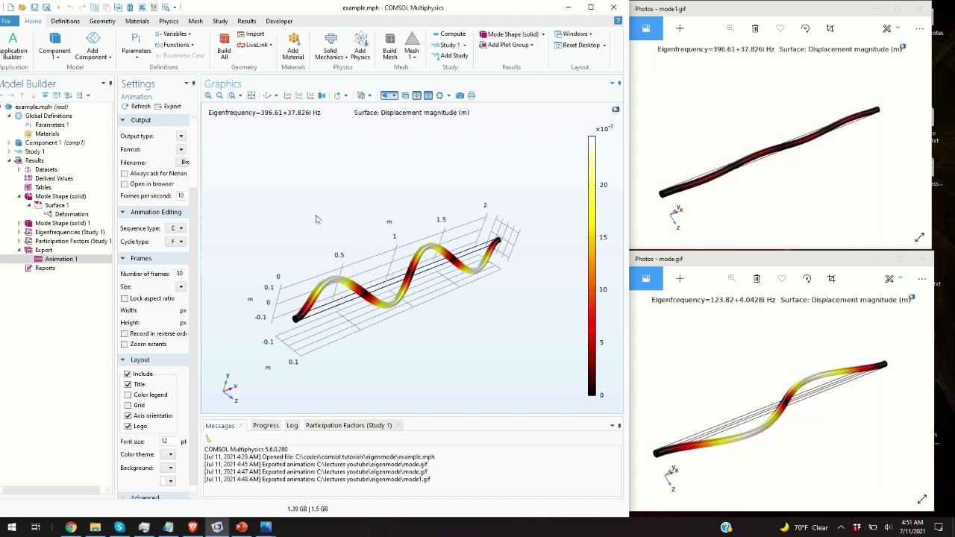
- Orbit the beam's mode-shape plot through front and near-vertical views to inspect the vibration
drag(319, 221, 298, 208)
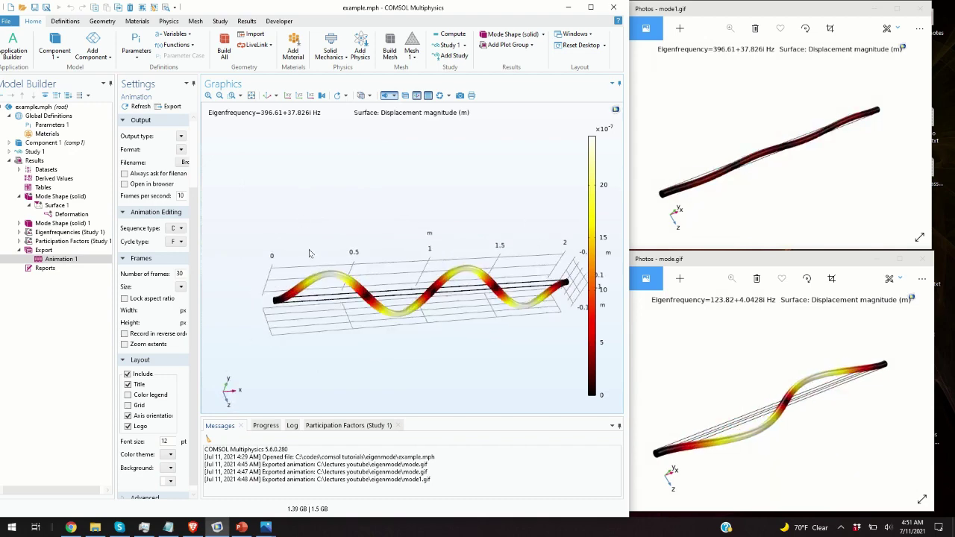
drag(312, 254, 358, 235)
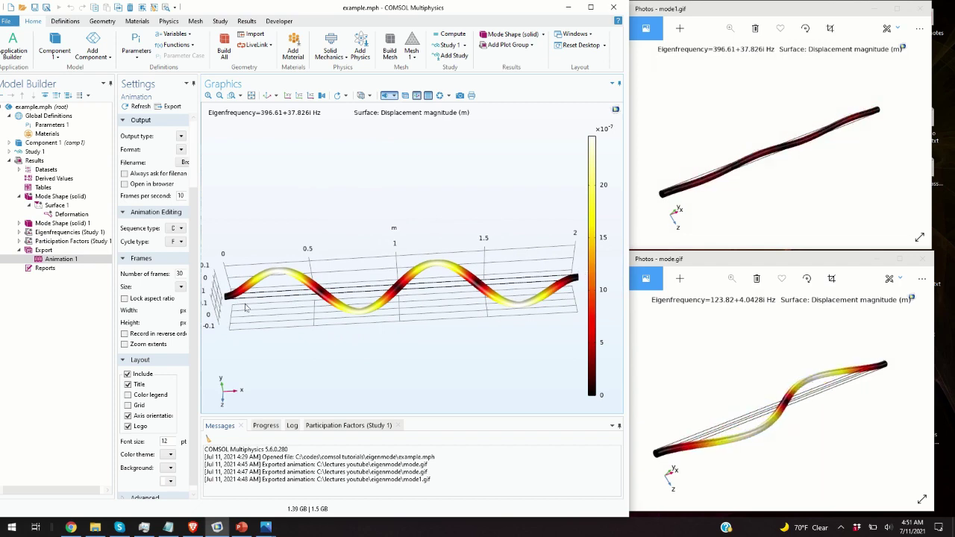
drag(232, 289, 298, 268)
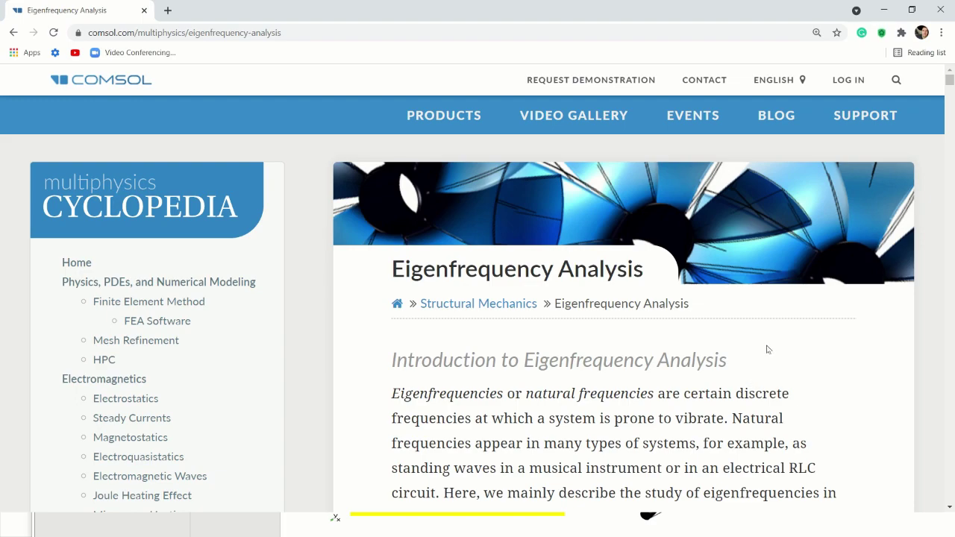
- Read down the Eigenfrequency Analysis article and play the damped spring-mass animation
scroll(770, 344, down, 4)
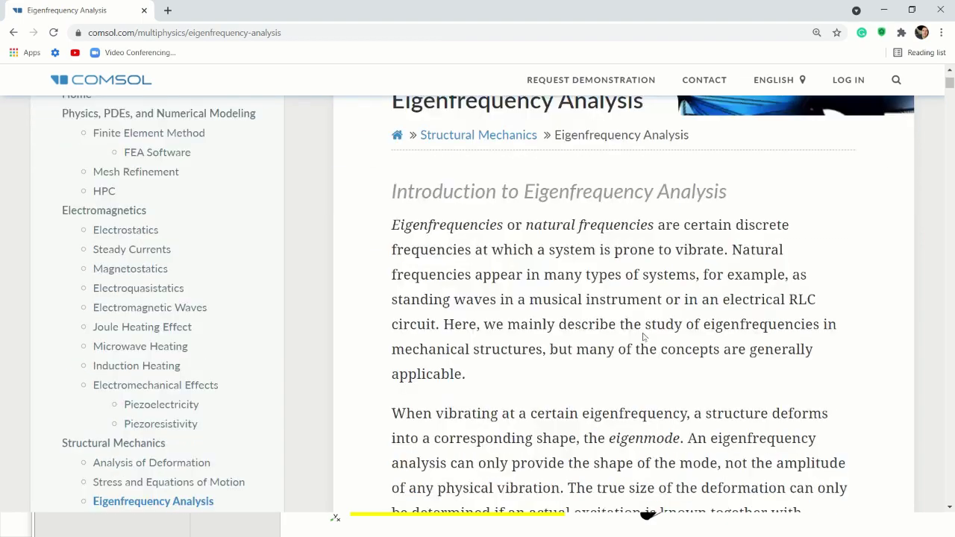
scroll(645, 337, up, 4)
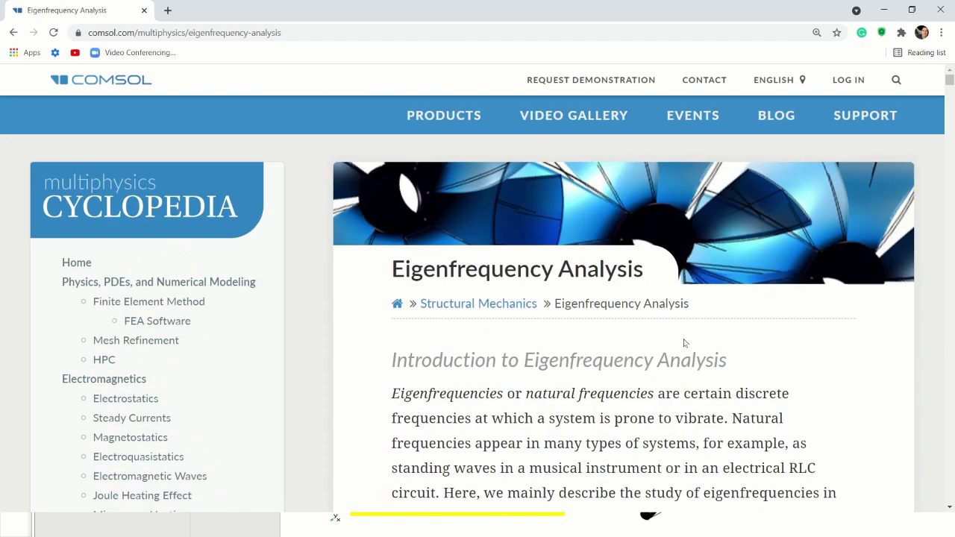
scroll(684, 343, down, 6)
scroll(677, 403, up, 6)
drag(386, 274, 647, 272)
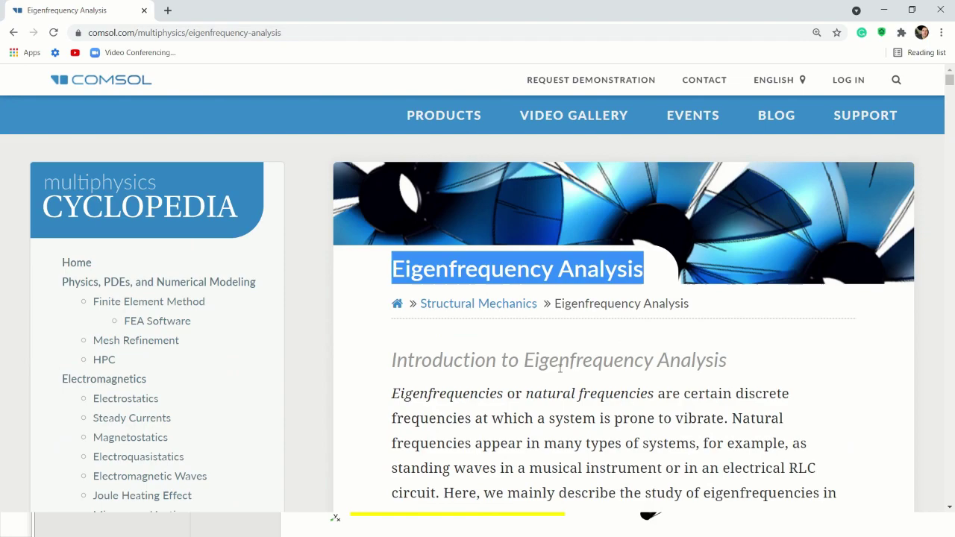
scroll(572, 362, down, 3)
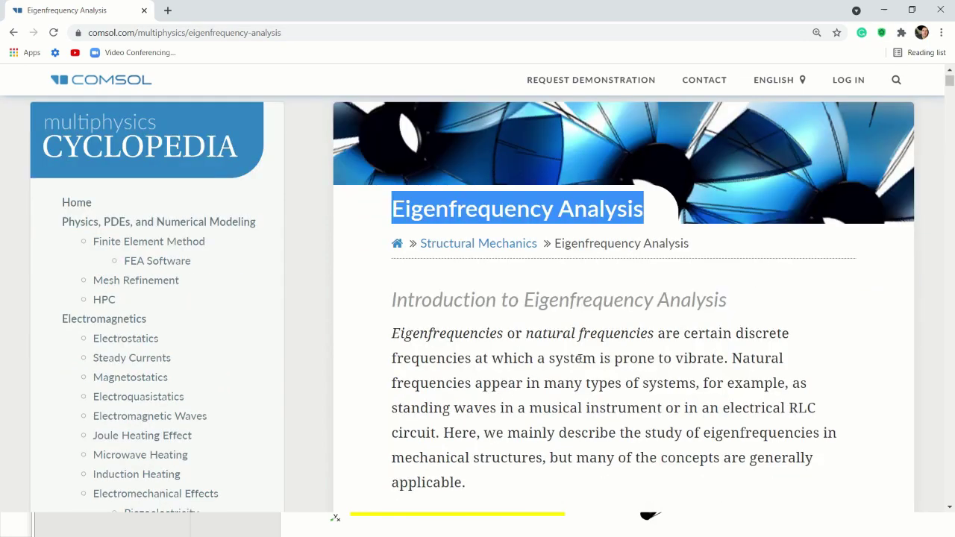
scroll(588, 345, down, 20)
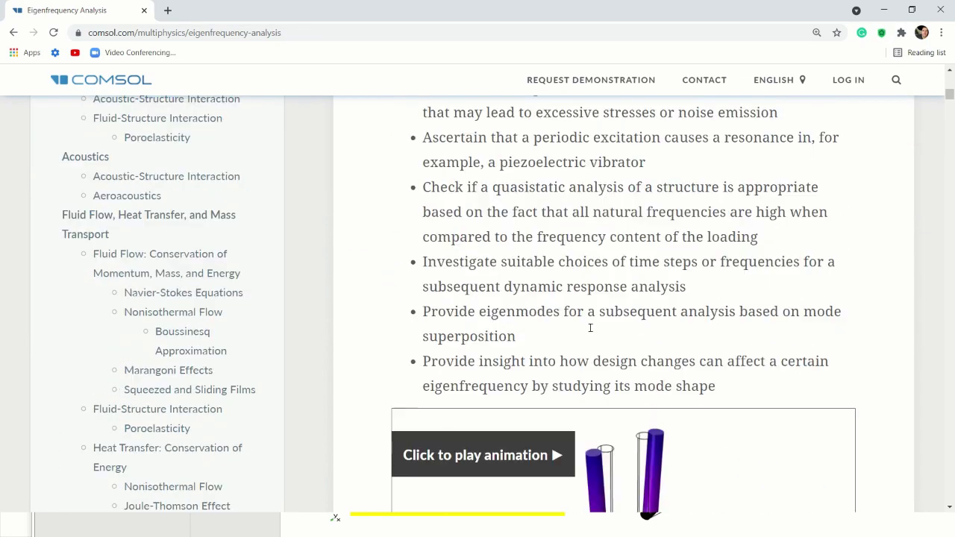
scroll(585, 333, down, 15)
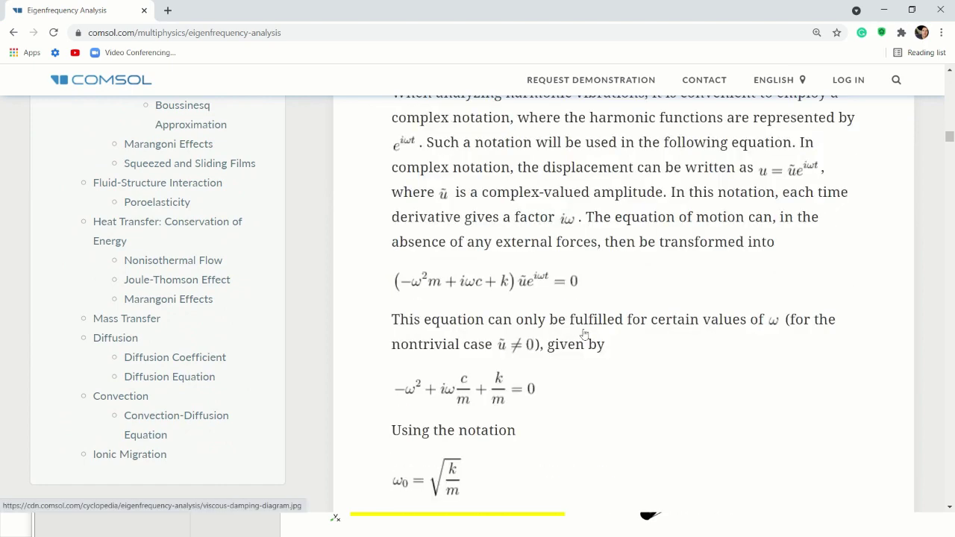
scroll(584, 334, down, 8)
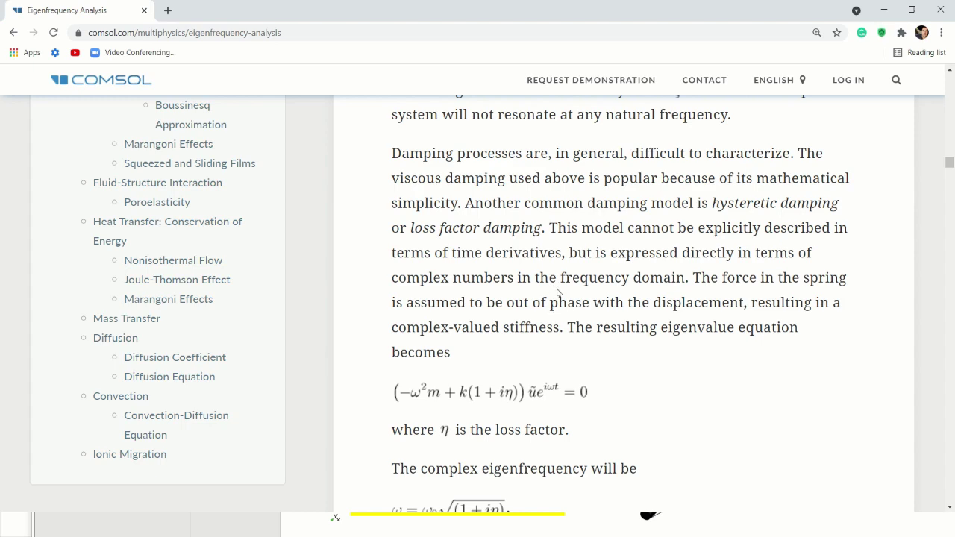
scroll(560, 291, down, 3)
scroll(553, 298, down, 12)
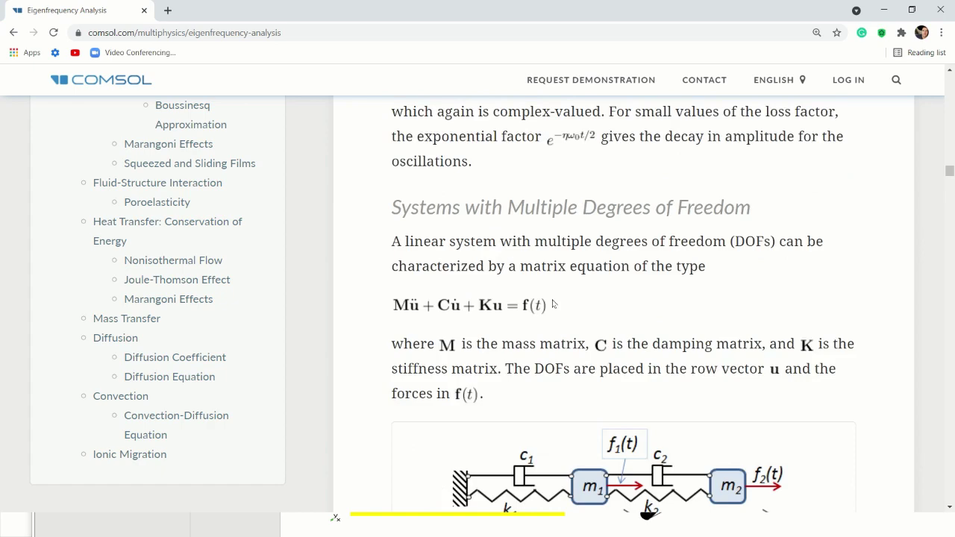
scroll(553, 288, down, 3)
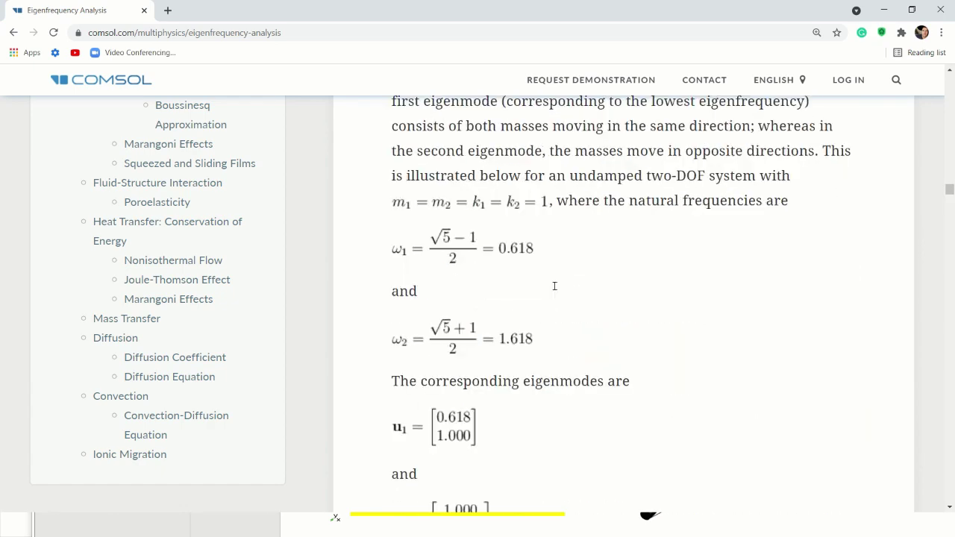
scroll(555, 290, down, 8)
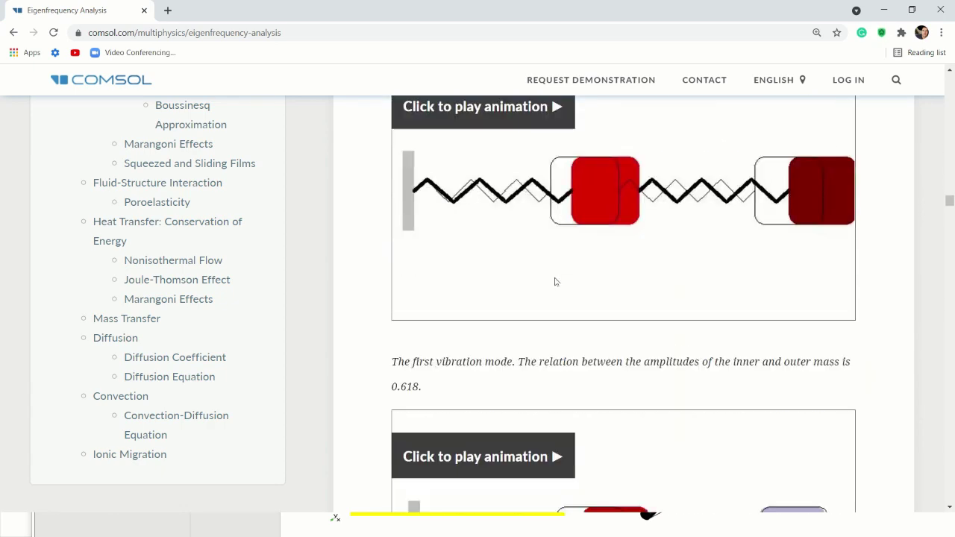
scroll(560, 269, down, 20)
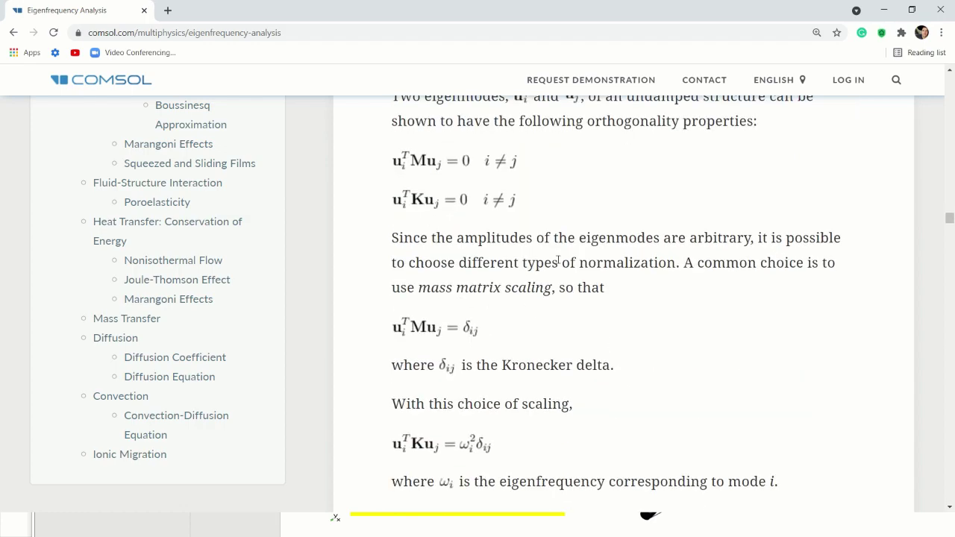
scroll(555, 274, down, 20)
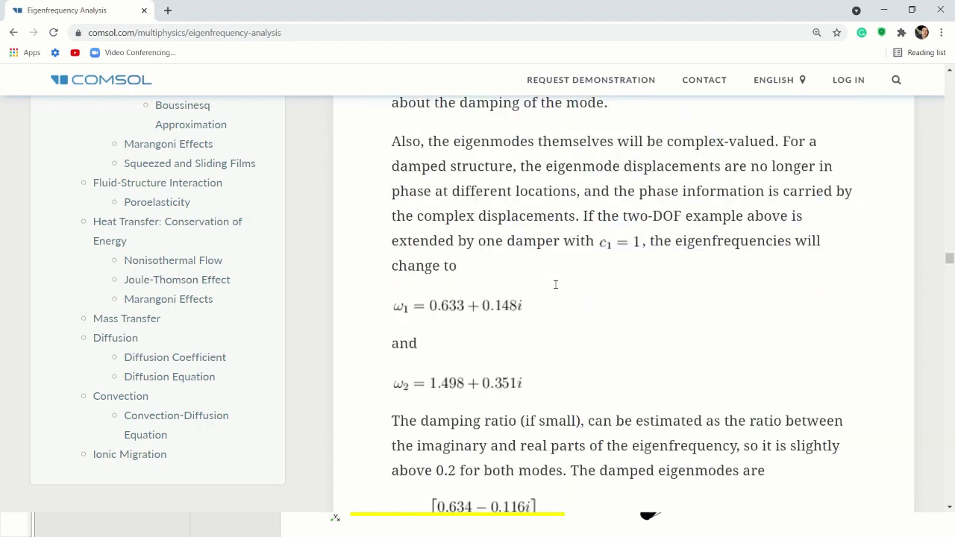
scroll(556, 284, down, 6)
scroll(560, 287, up, 9)
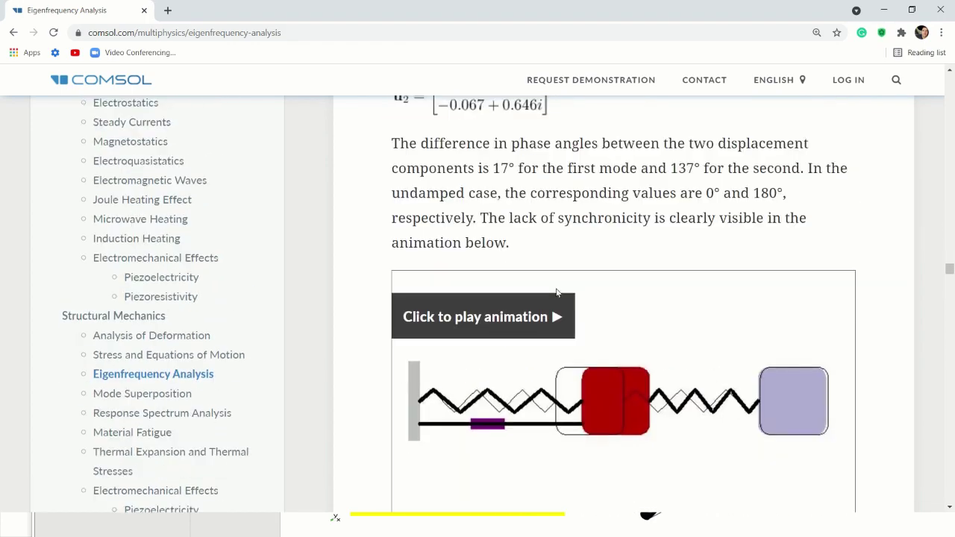
scroll(574, 336, down, 1)
click(512, 265)
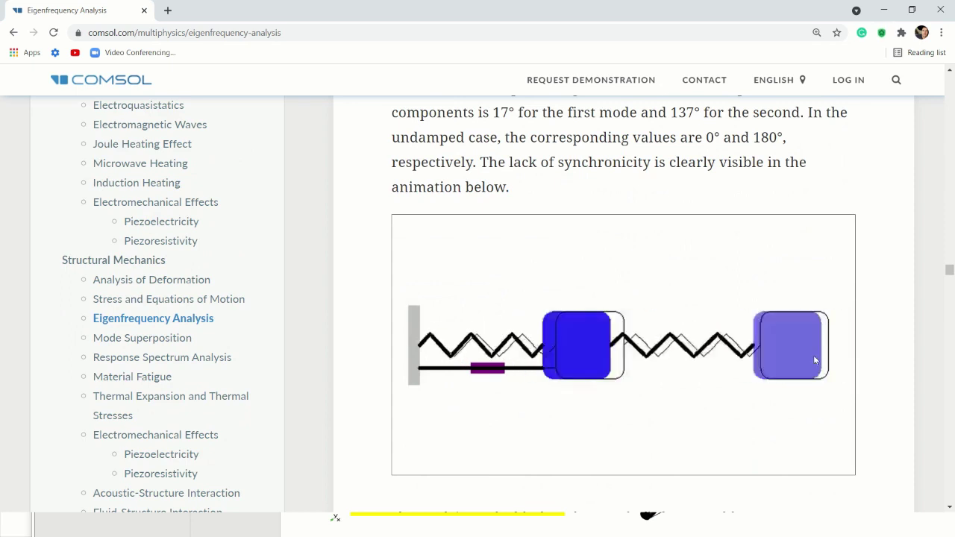
- Continue reading the article through the beams, wires and plates sections
scroll(567, 366, up, 1)
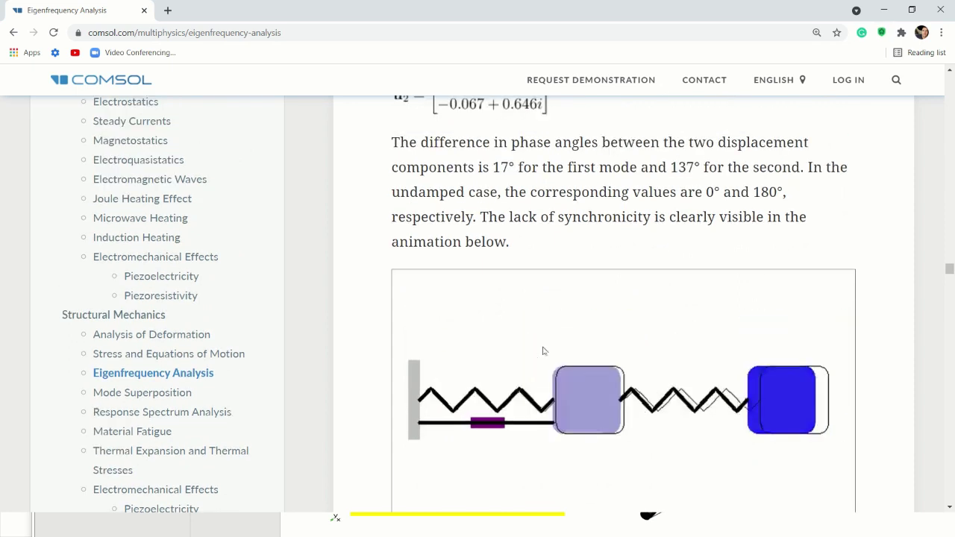
scroll(619, 366, down, 1)
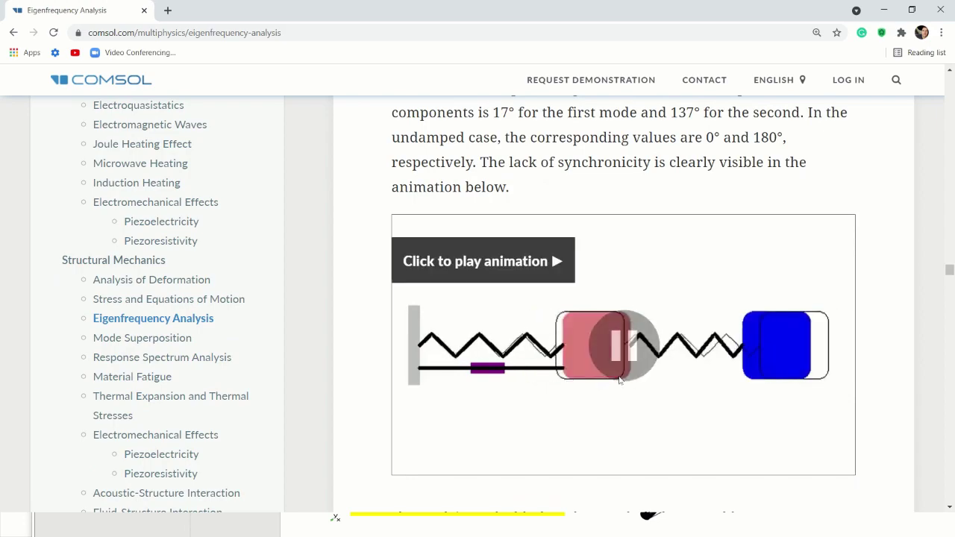
scroll(618, 341, up, 10)
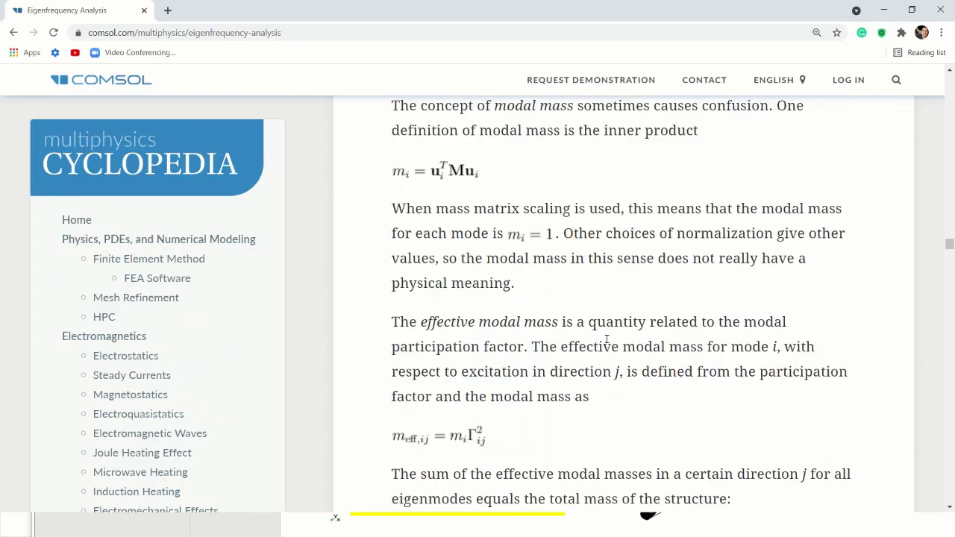
scroll(608, 341, down, 20)
scroll(604, 345, down, 15)
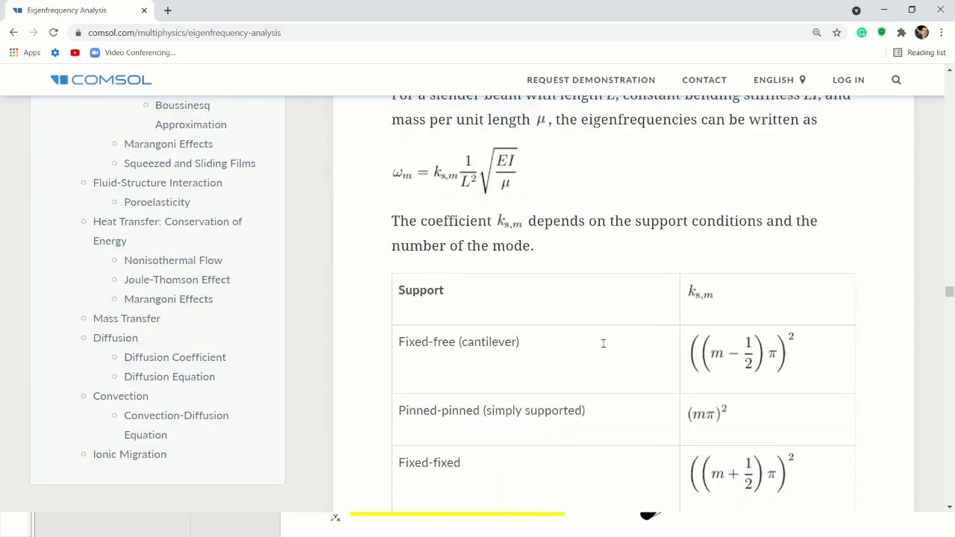
scroll(563, 185, up, 4)
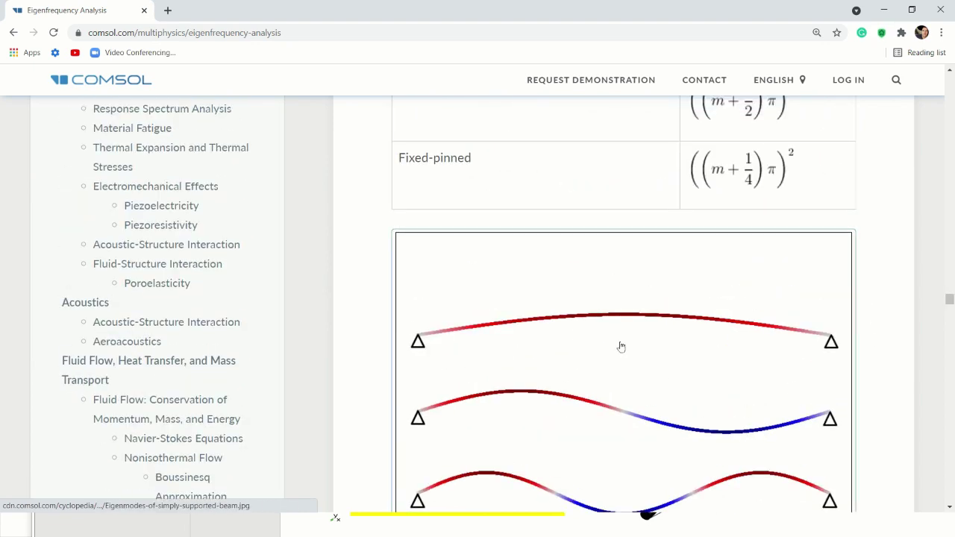
scroll(589, 356, down, 2)
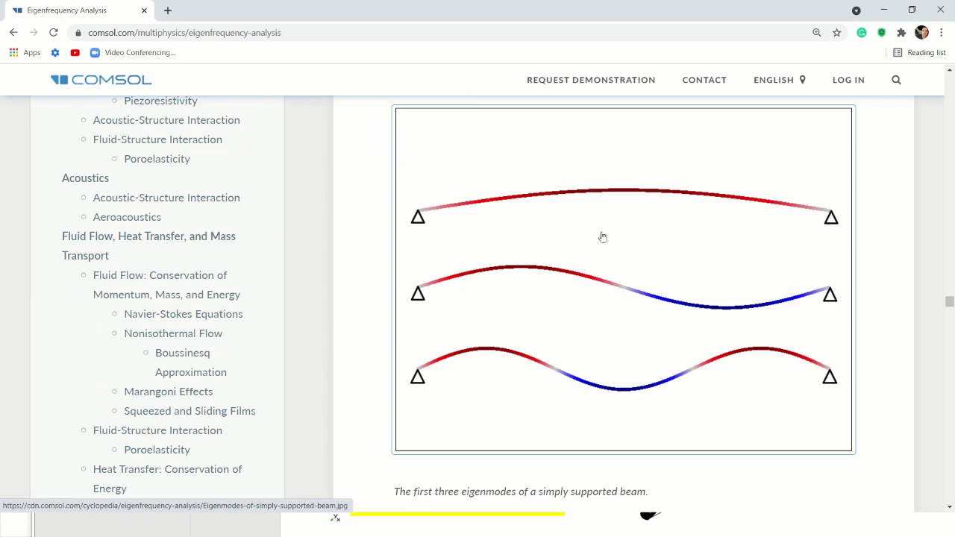
scroll(612, 260, up, 8)
scroll(654, 277, up, 2)
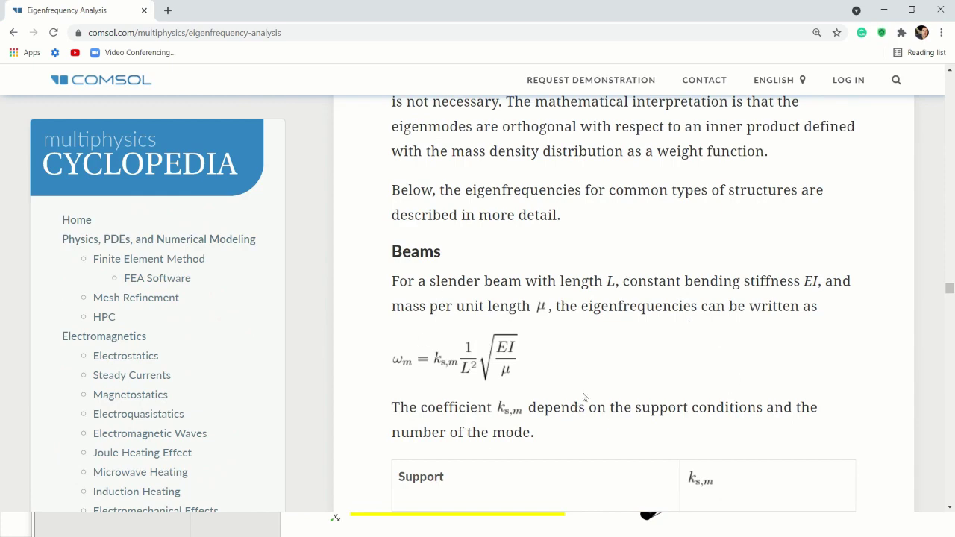
scroll(590, 377, down, 10)
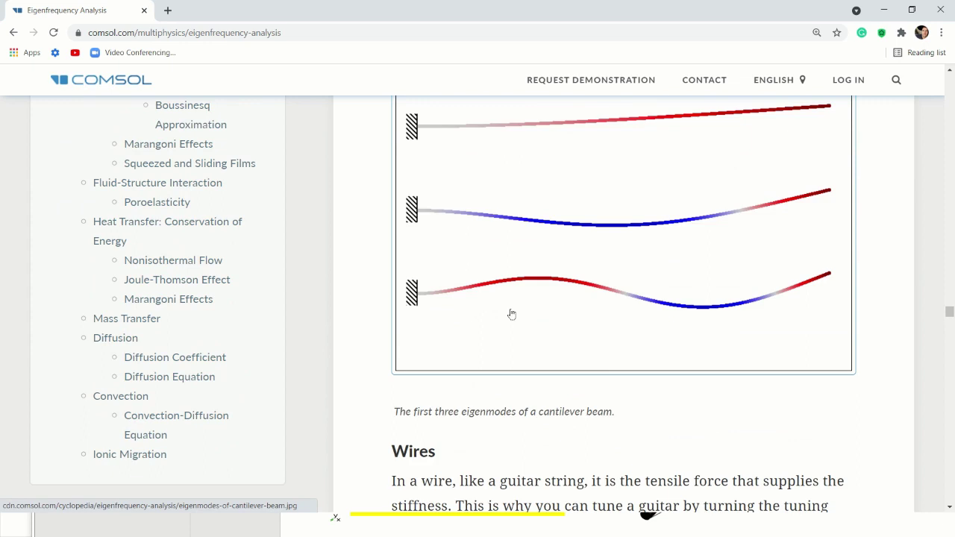
scroll(452, 175, down, 2)
scroll(456, 277, up, 4)
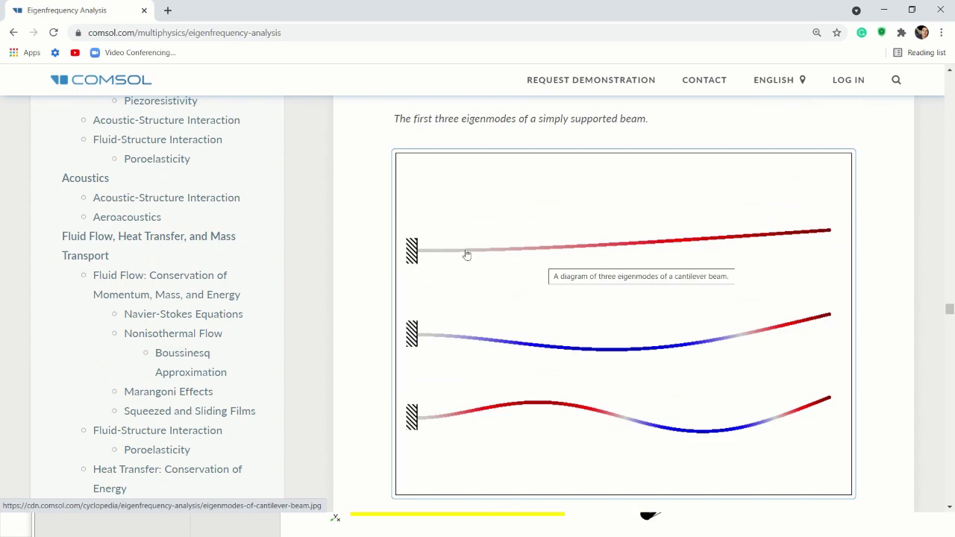
scroll(468, 254, down, 10)
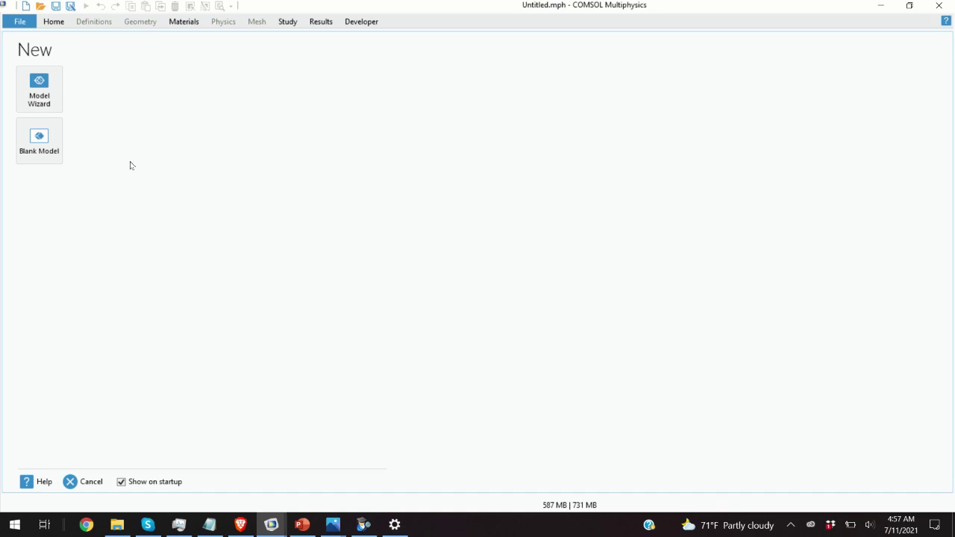
- Start a 3D model in the Model Wizard and add Structural Mechanics > Solid Mechanics physics
click(39, 88)
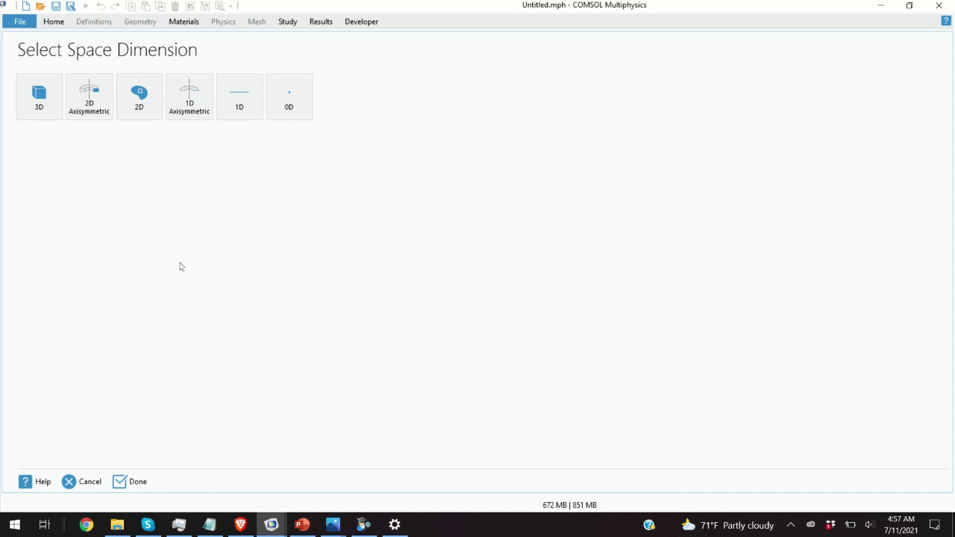
click(39, 92)
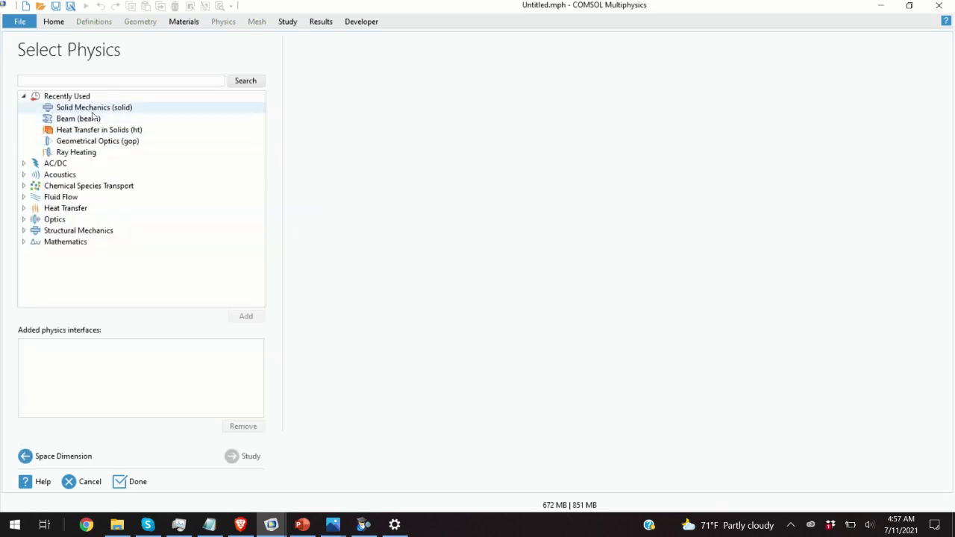
click(121, 110)
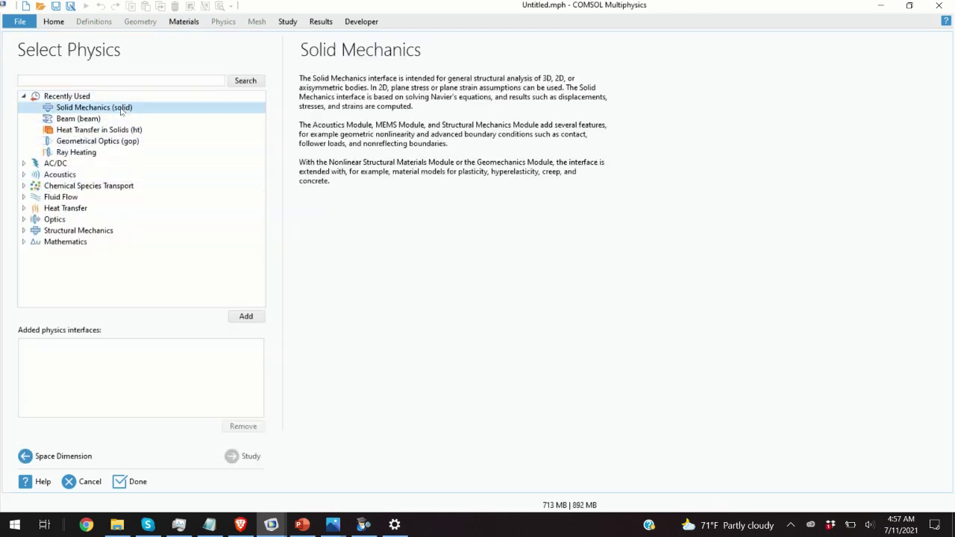
click(23, 231)
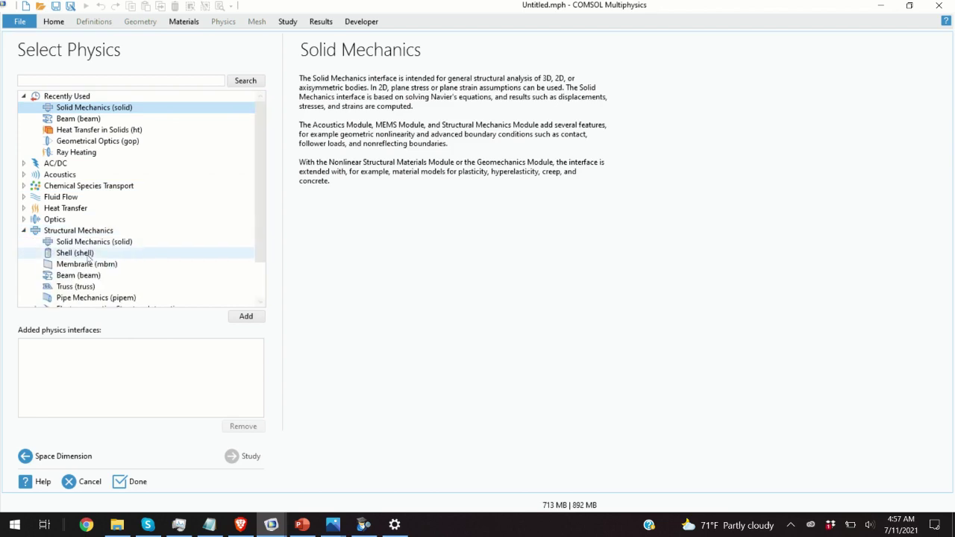
click(93, 242)
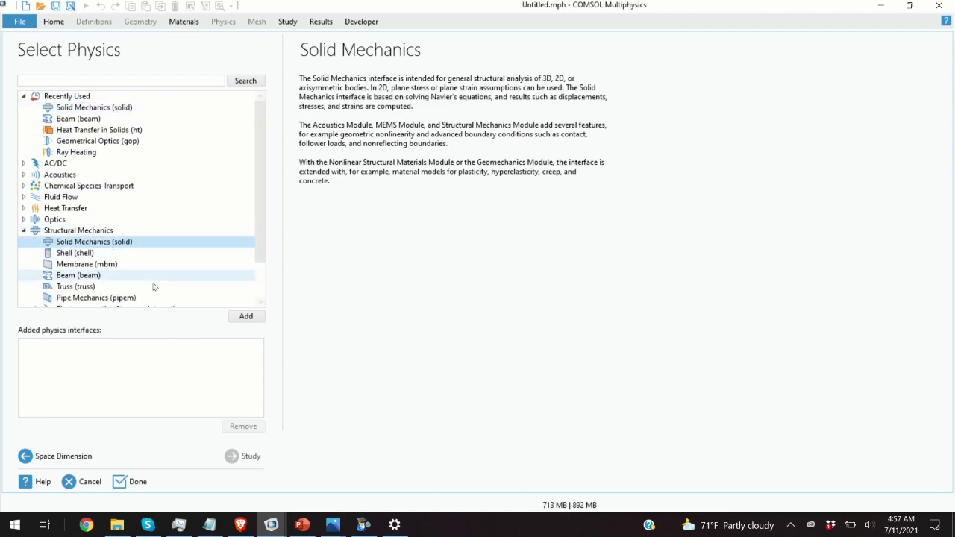
click(246, 316)
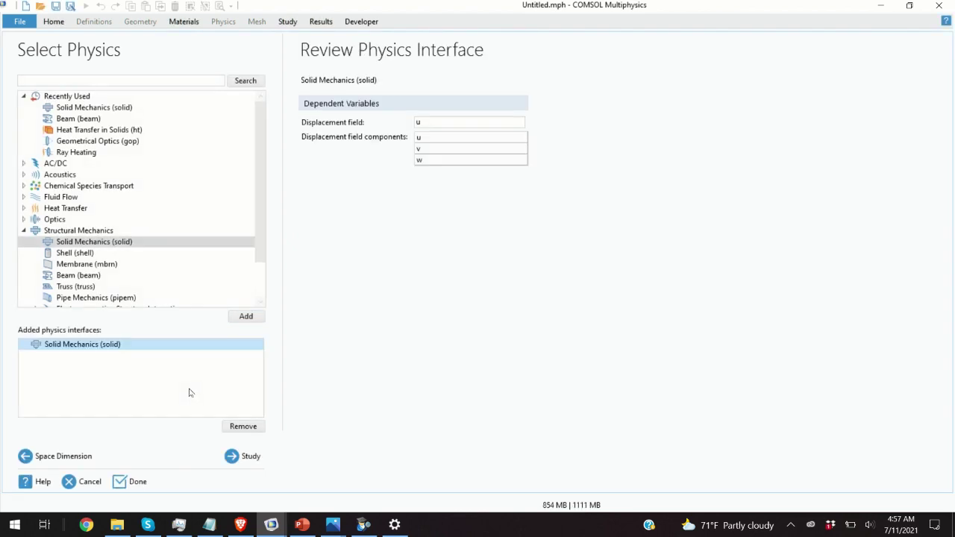
- Choose an Eigenfrequency study and finish creating the model
click(243, 457)
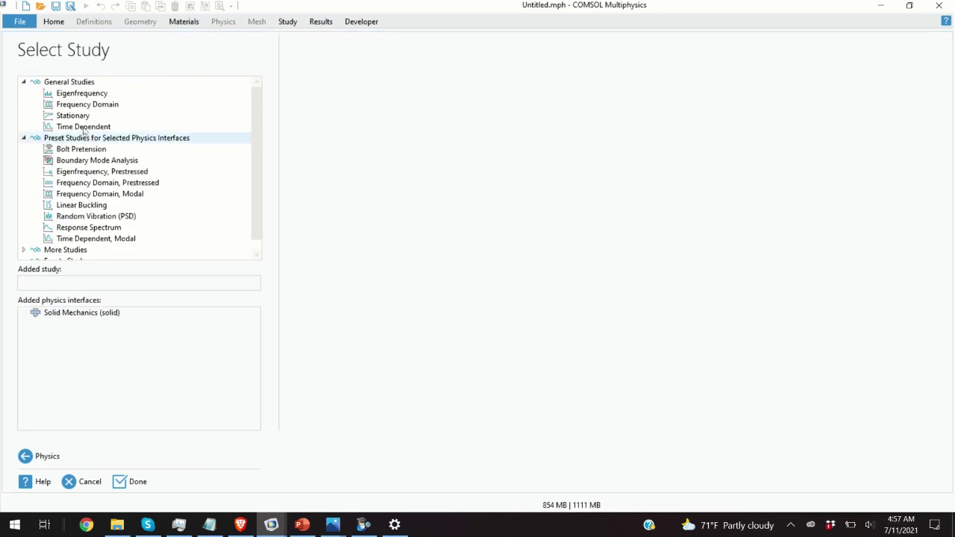
click(101, 94)
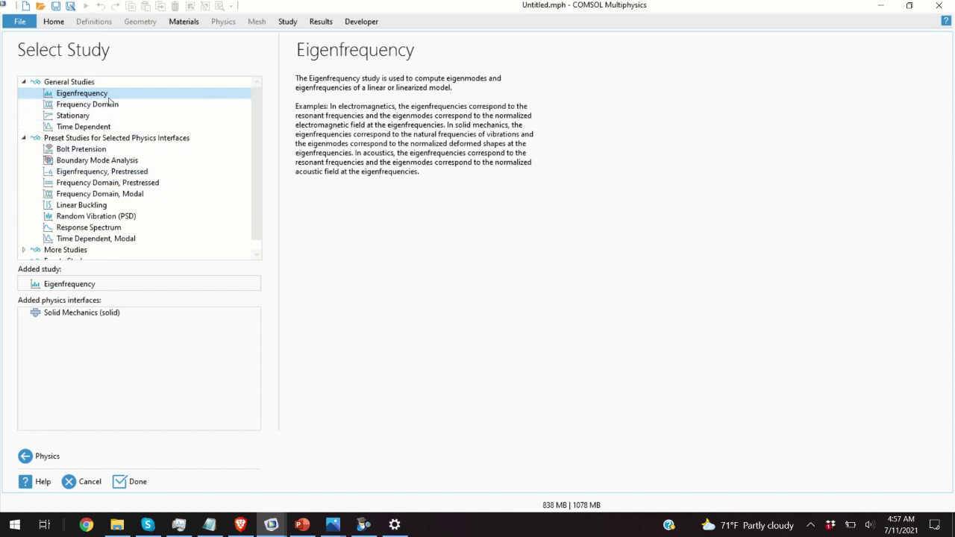
scroll(123, 205, down, 1)
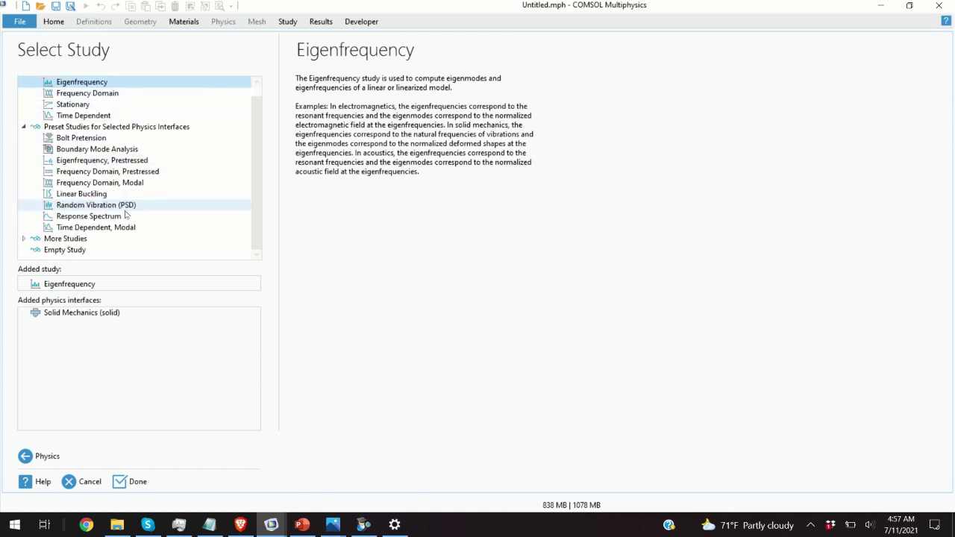
click(136, 484)
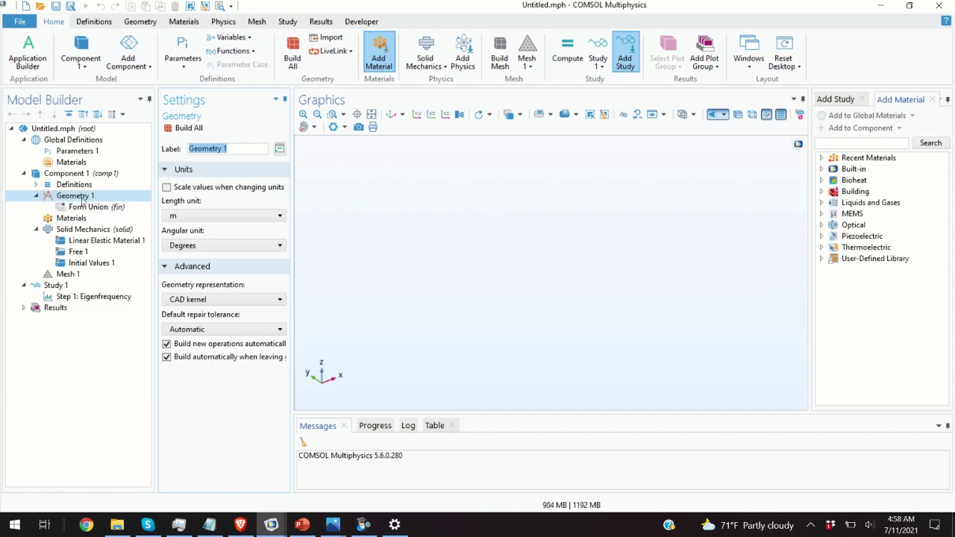
- Add a cylinder to Geometry 1 with radius 0.02 m and height 2 m
right_click(82, 198)
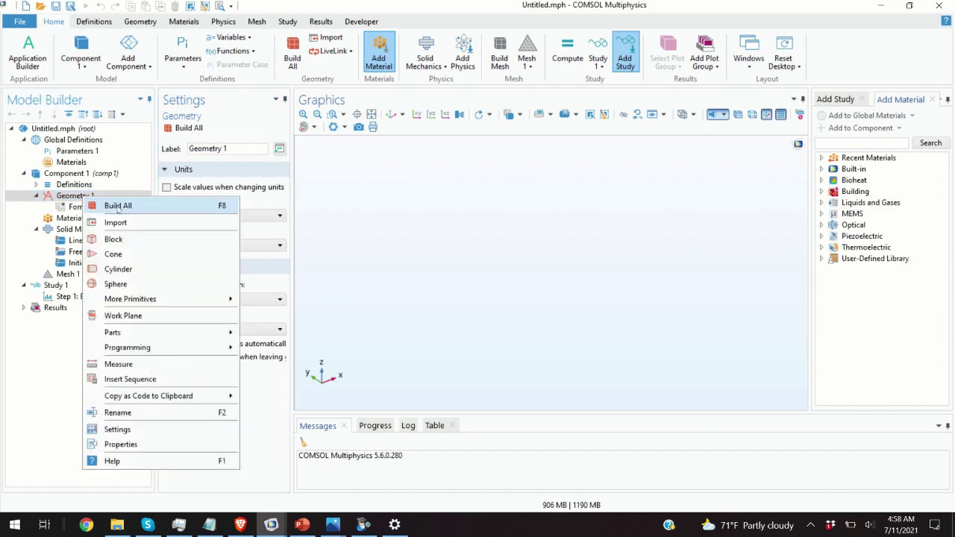
click(118, 270)
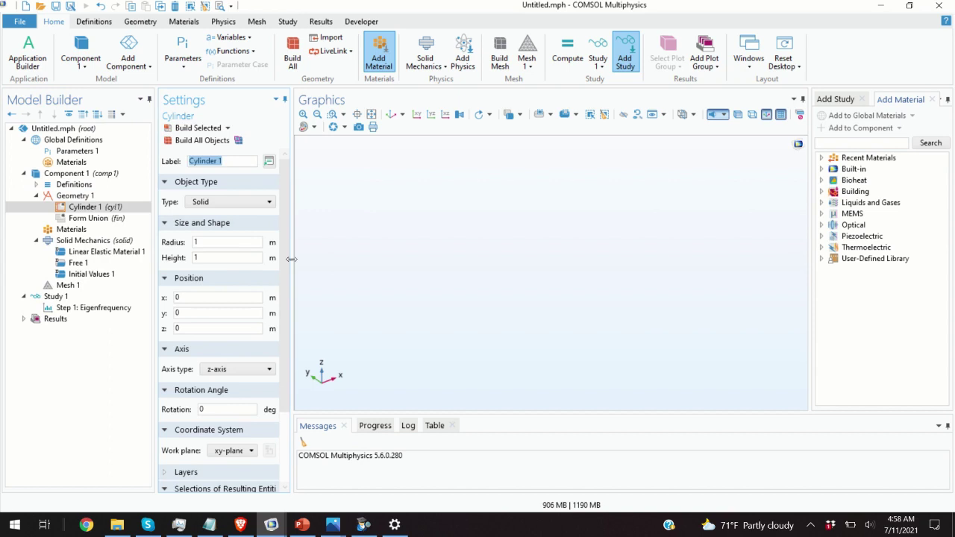
drag(291, 259, 399, 259)
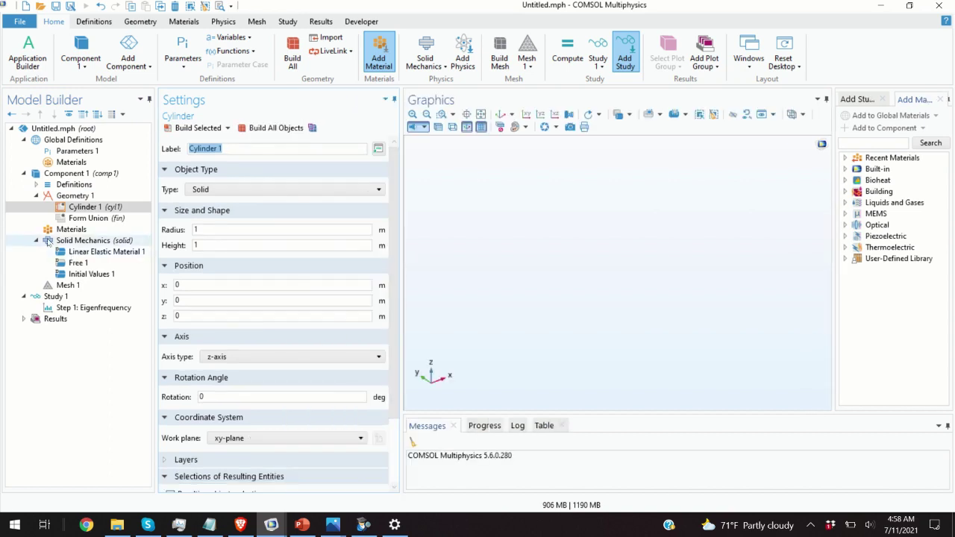
right_click(92, 214)
click(72, 197)
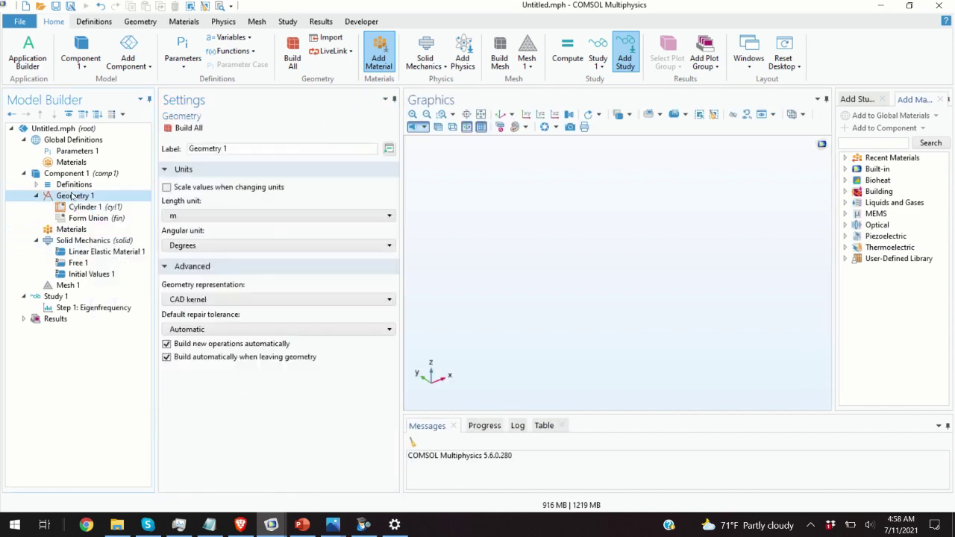
right_click(73, 197)
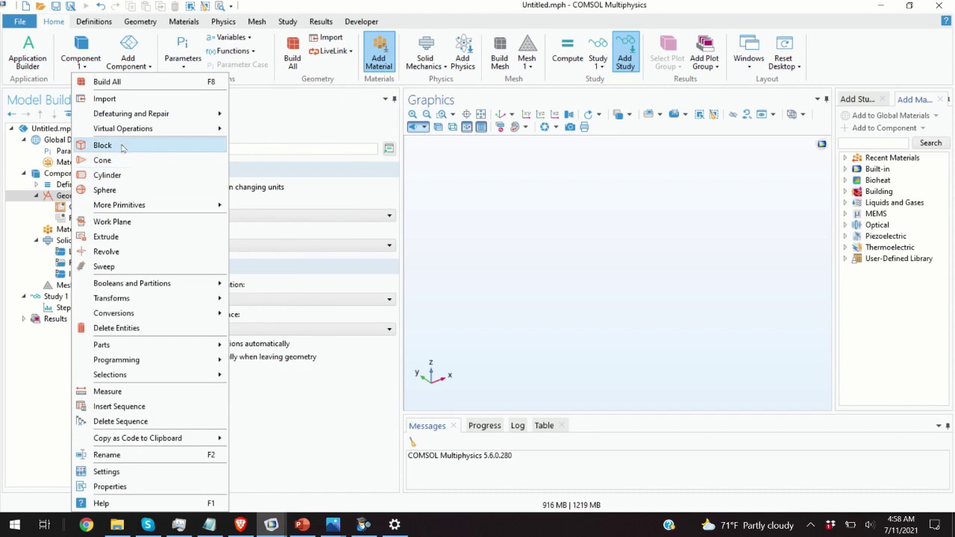
mouse_move(124, 201)
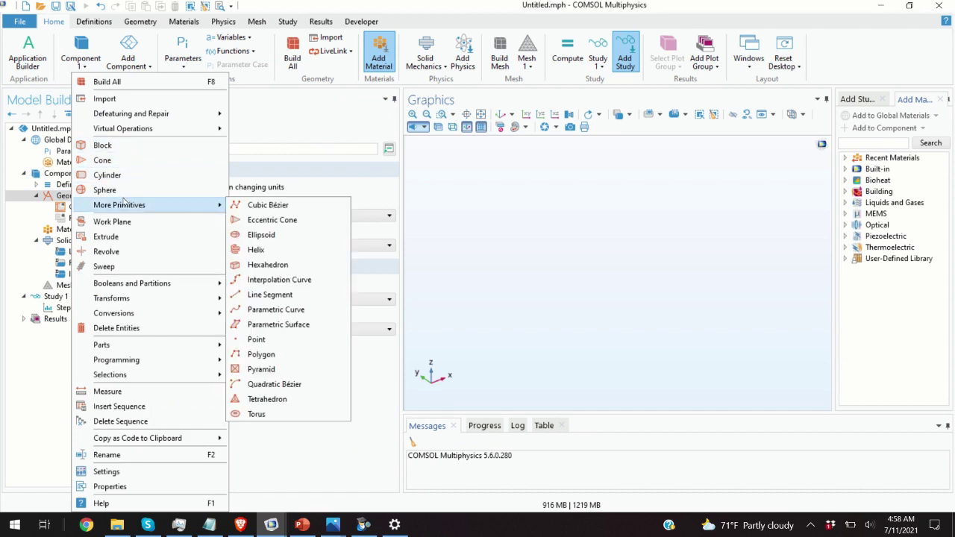
click(62, 209)
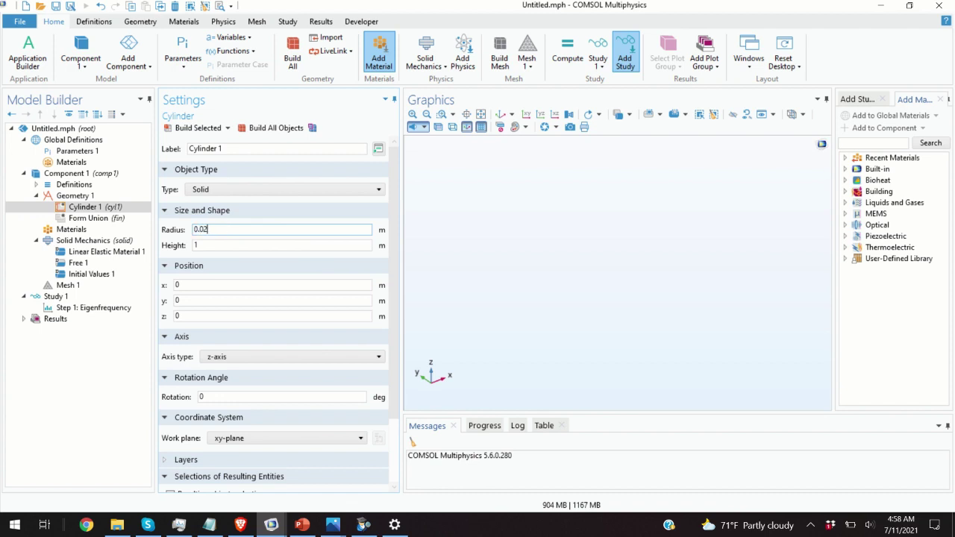
click(219, 244)
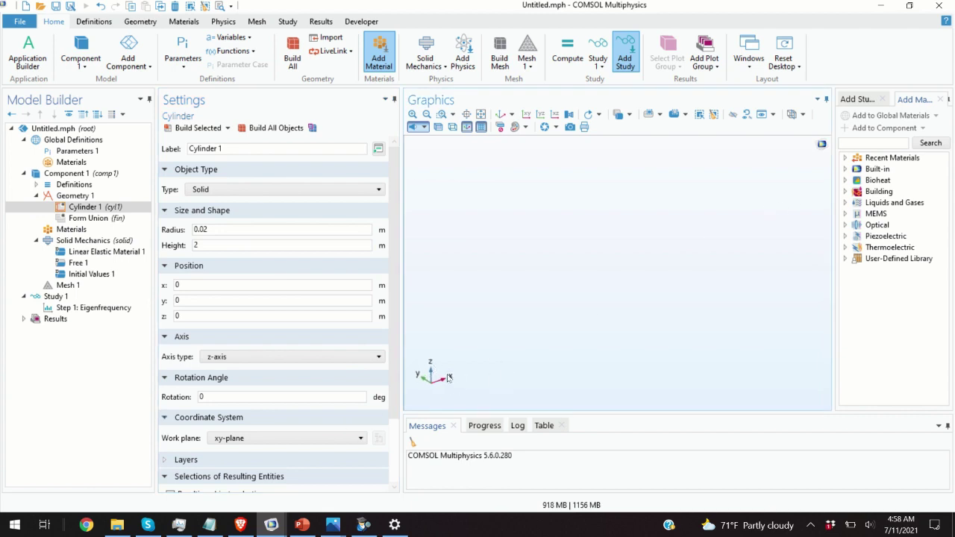
- Orient the cylinder along the x-axis, build it, and inspect the rod end-on
click(379, 357)
click(217, 369)
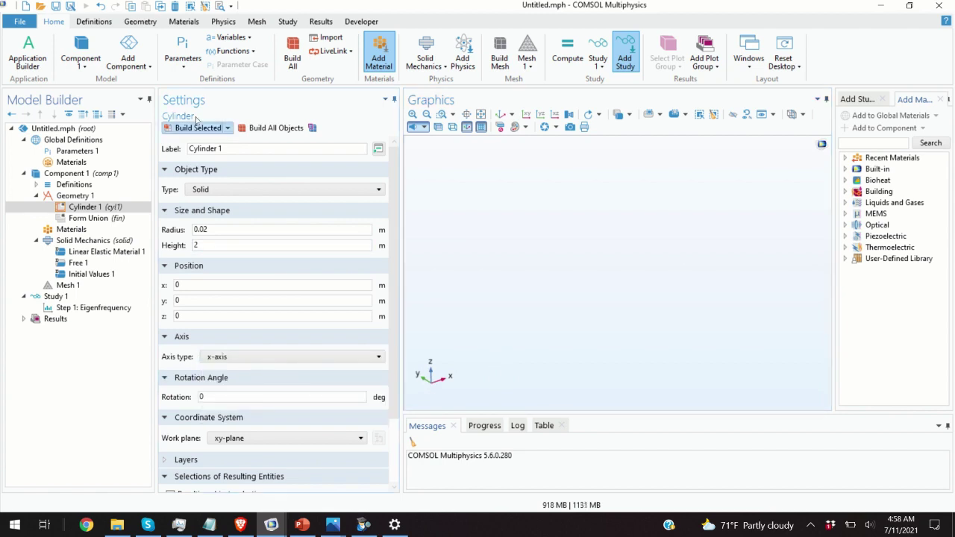
click(196, 131)
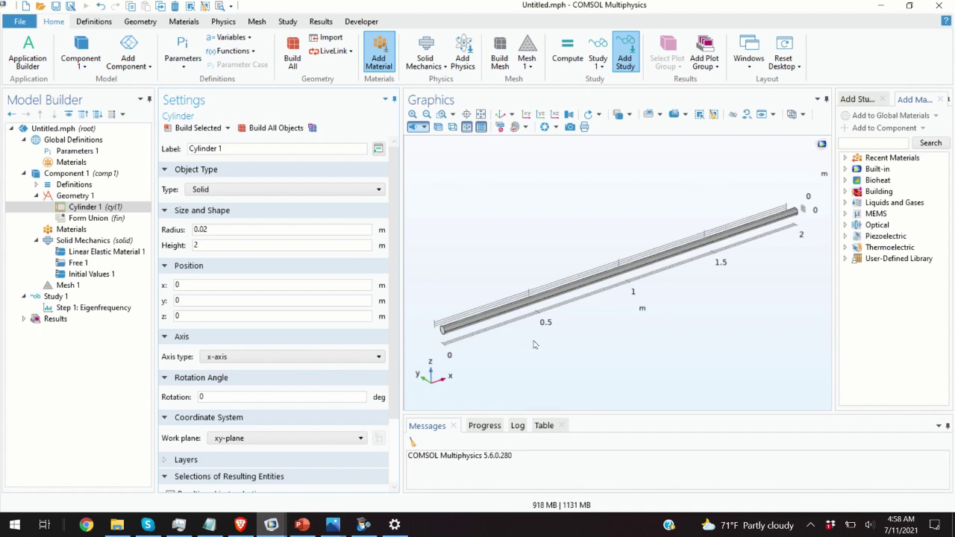
mouse_move(537, 346)
mouse_down()
mouse_move(562, 300)
mouse_move(580, 328)
mouse_move(533, 317)
mouse_move(533, 332)
mouse_up()
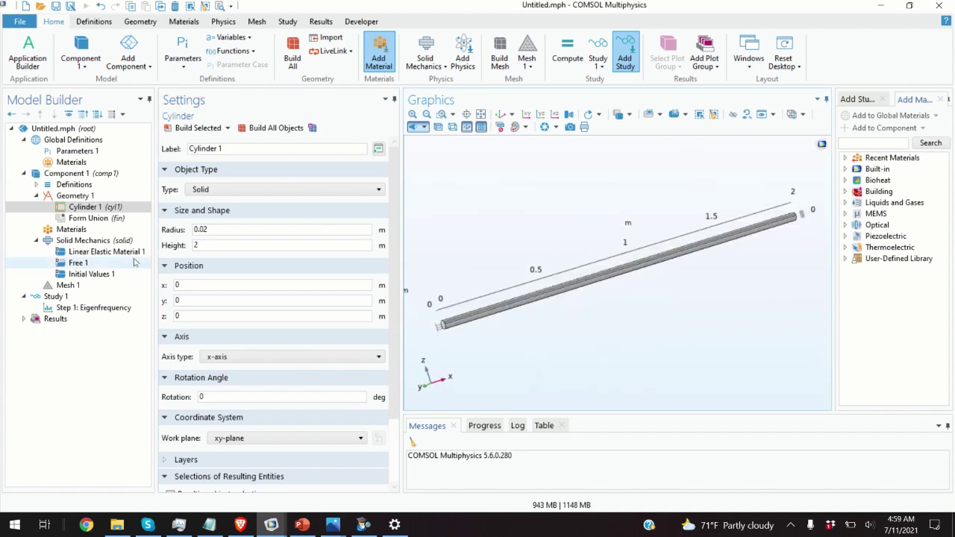
scroll(515, 344, down, 2)
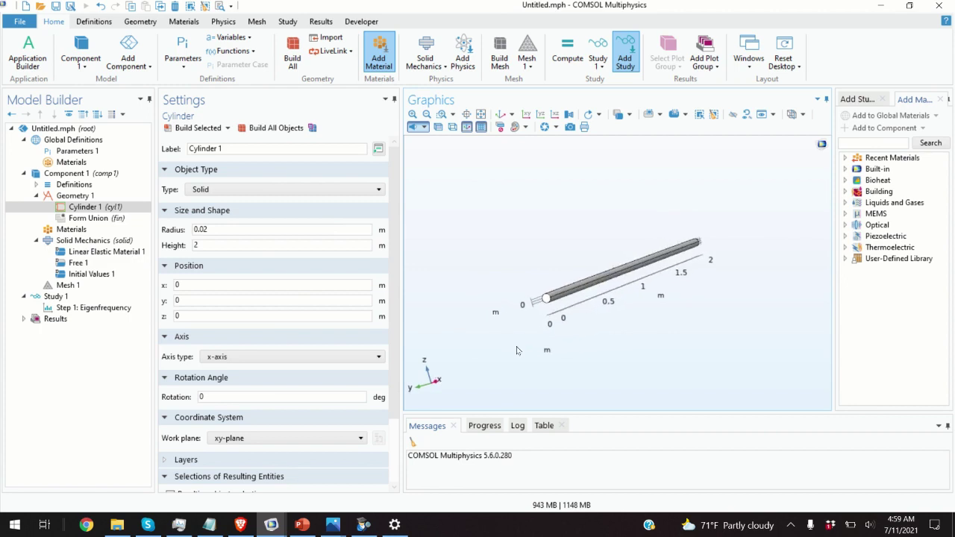
scroll(518, 337, up, 5)
scroll(525, 254, up, 3)
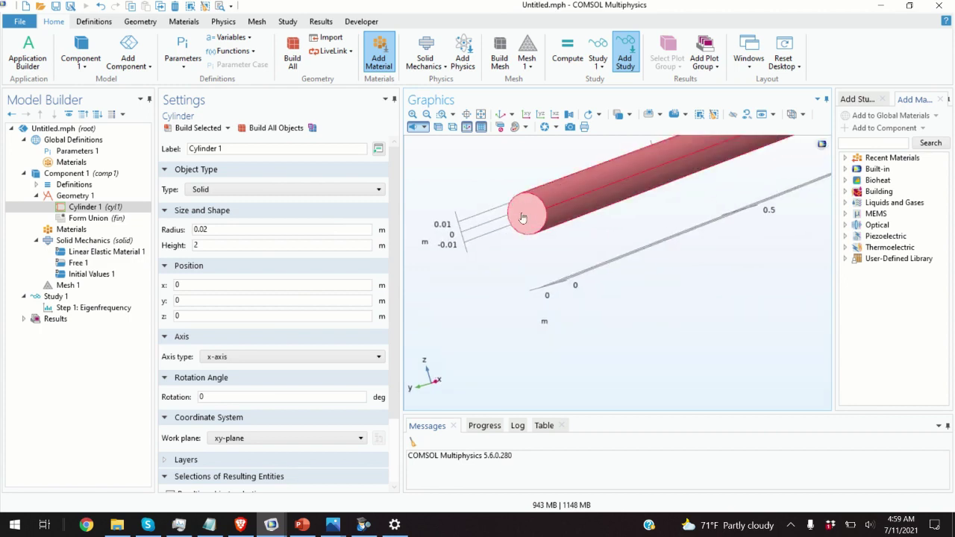
scroll(747, 219, down, 3)
drag(746, 219, 695, 134)
scroll(715, 187, up, 3)
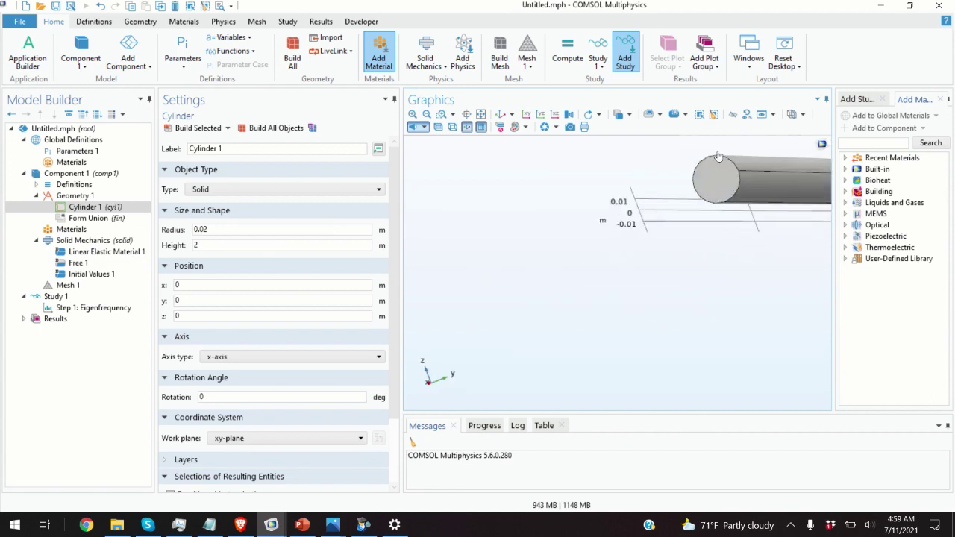
- Add a Solid Mechanics Fixed Constraint on both beam end faces, boundaries 1 and 6
click(102, 240)
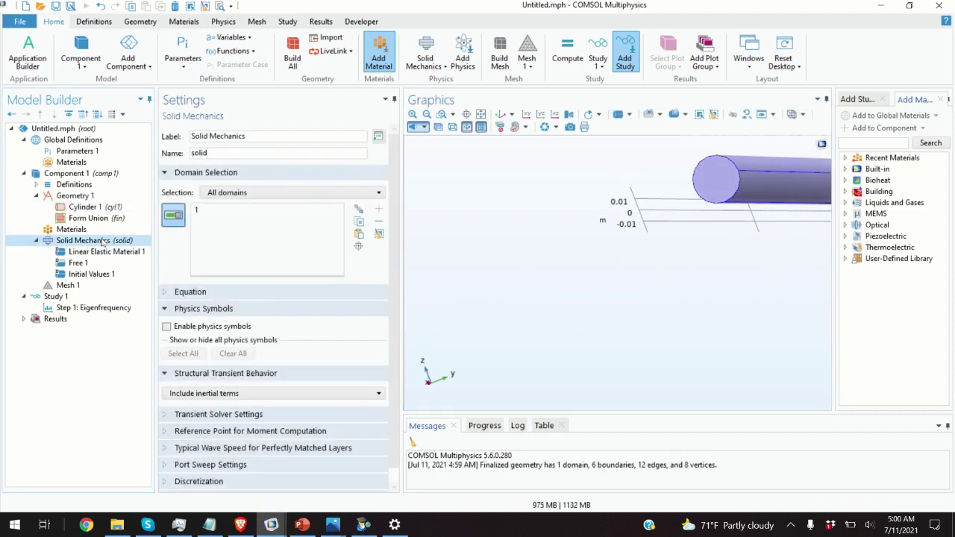
right_click(103, 241)
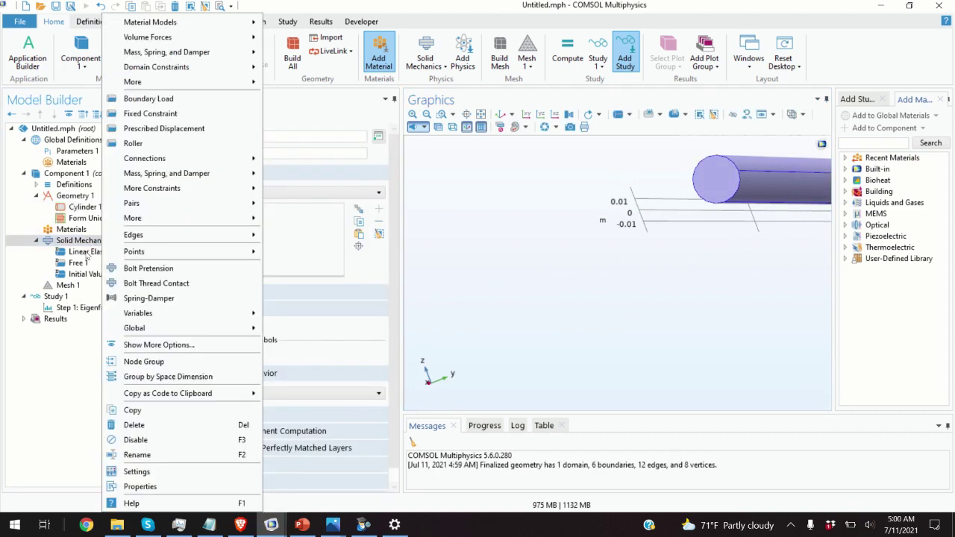
click(166, 116)
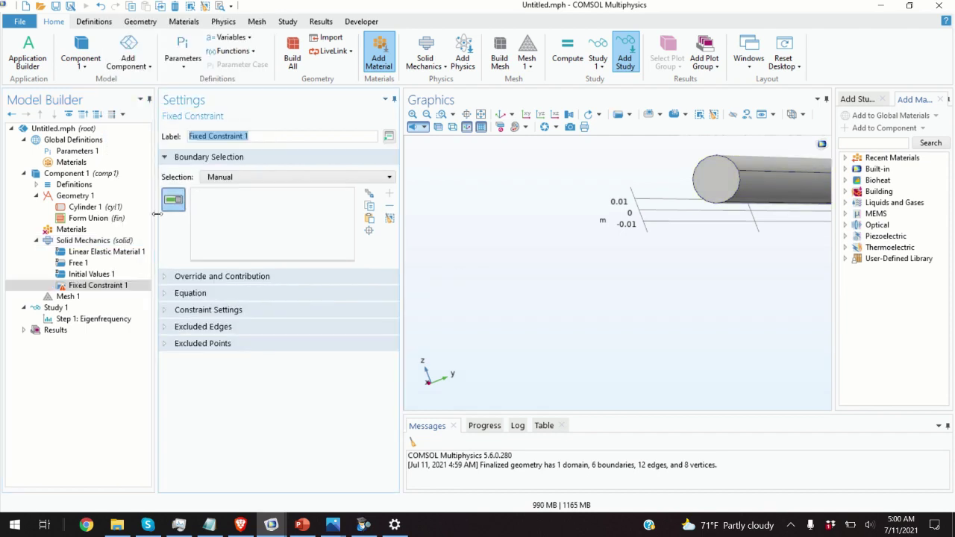
scroll(648, 283, down, 2)
scroll(648, 283, down, 1)
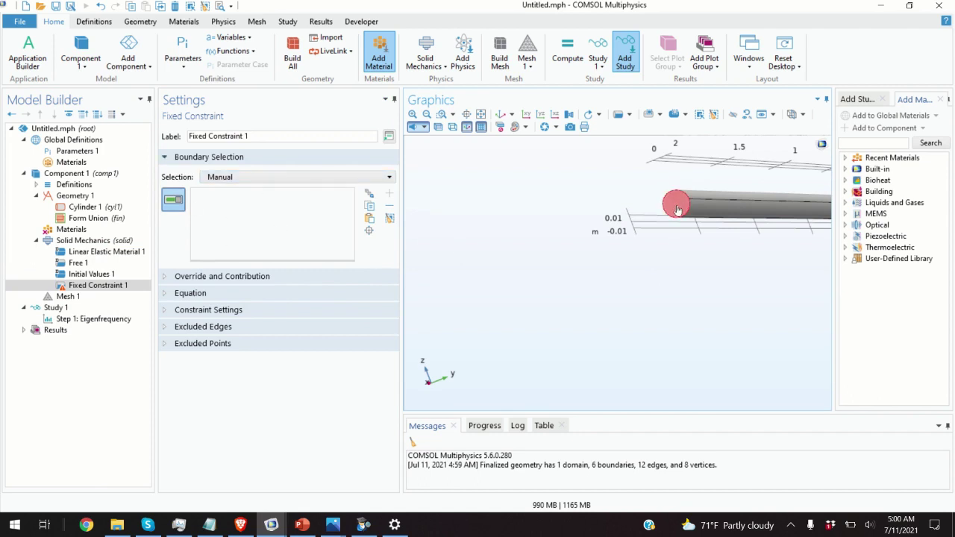
click(678, 209)
drag(759, 275, 523, 271)
click(525, 267)
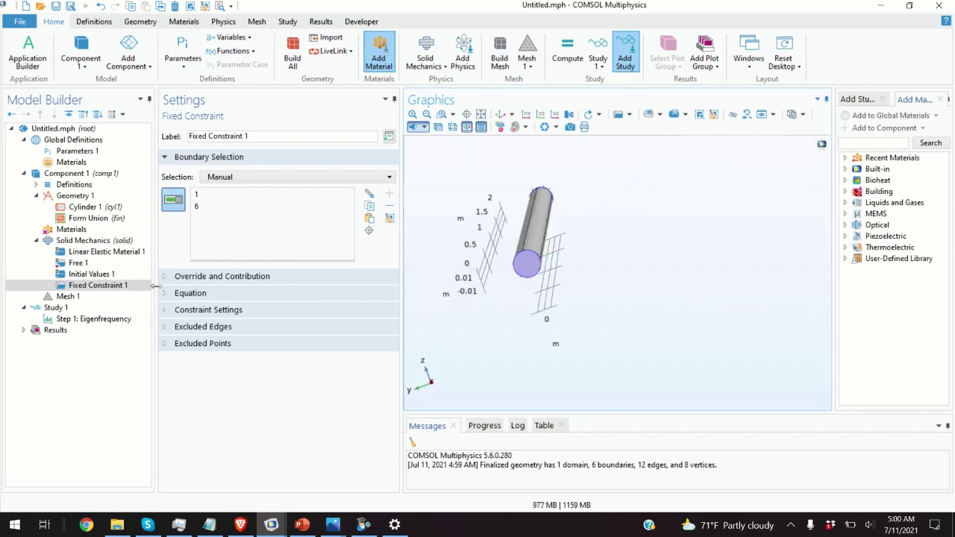
mouse_move(480, 269)
mouse_down()
mouse_move(490, 307)
mouse_move(482, 295)
mouse_move(495, 266)
mouse_move(474, 275)
mouse_move(521, 286)
mouse_move(508, 271)
mouse_move(449, 263)
mouse_move(454, 326)
mouse_move(559, 361)
mouse_move(480, 258)
mouse_move(478, 270)
mouse_up()
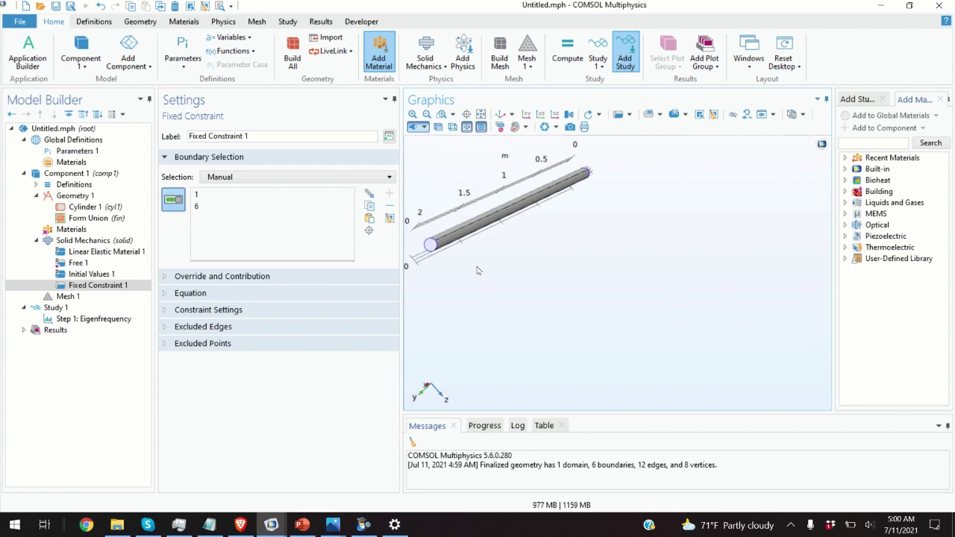
- Add Aluminum - 6061 - T6 from the library's Recent Materials to the beam component
click(62, 231)
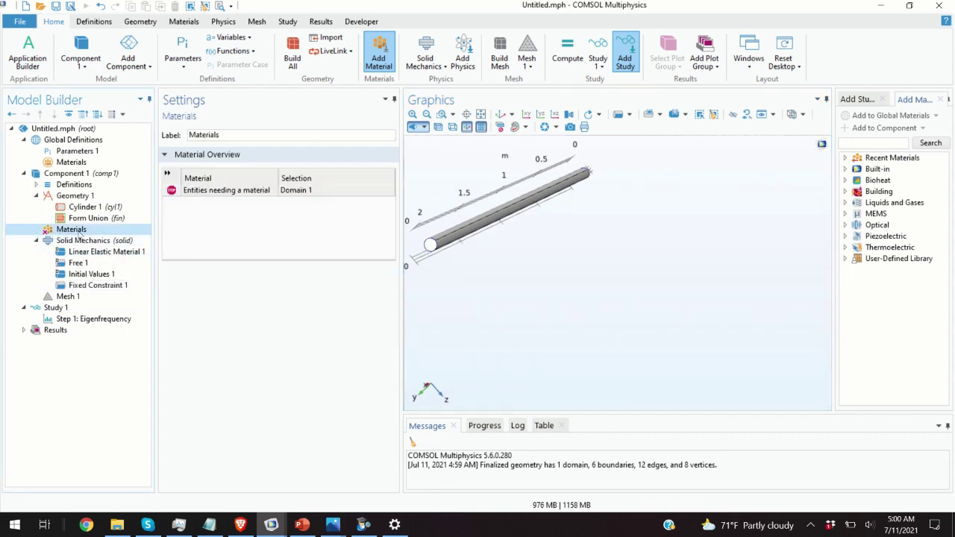
right_click(76, 236)
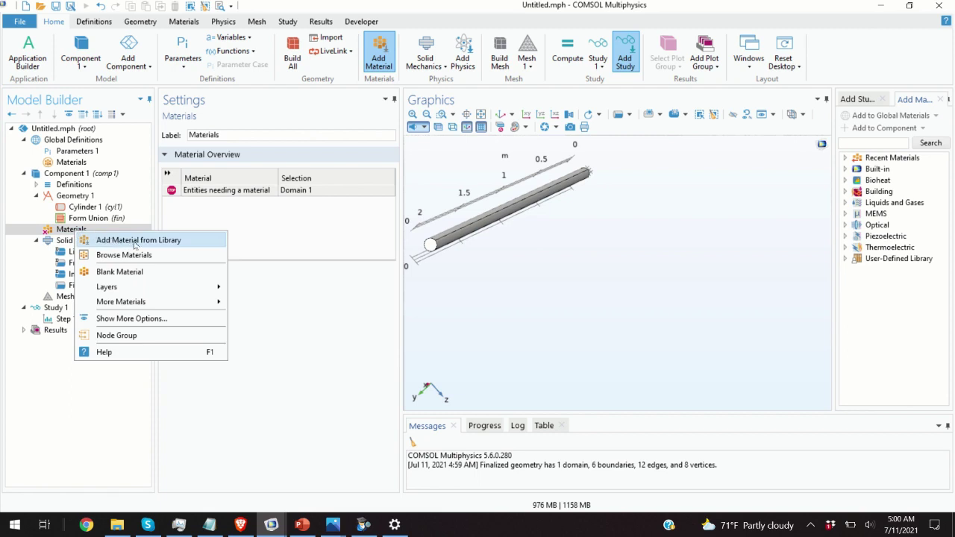
right_click(66, 231)
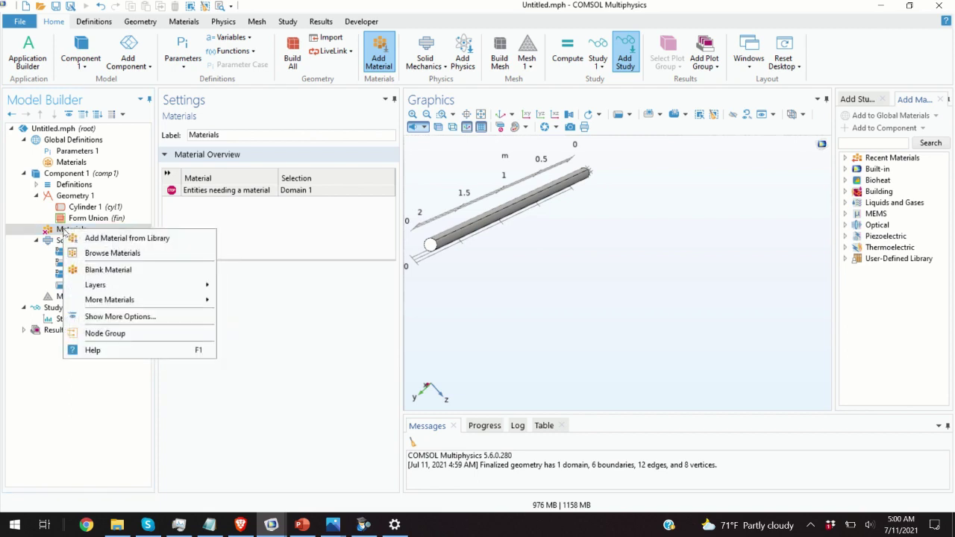
click(125, 239)
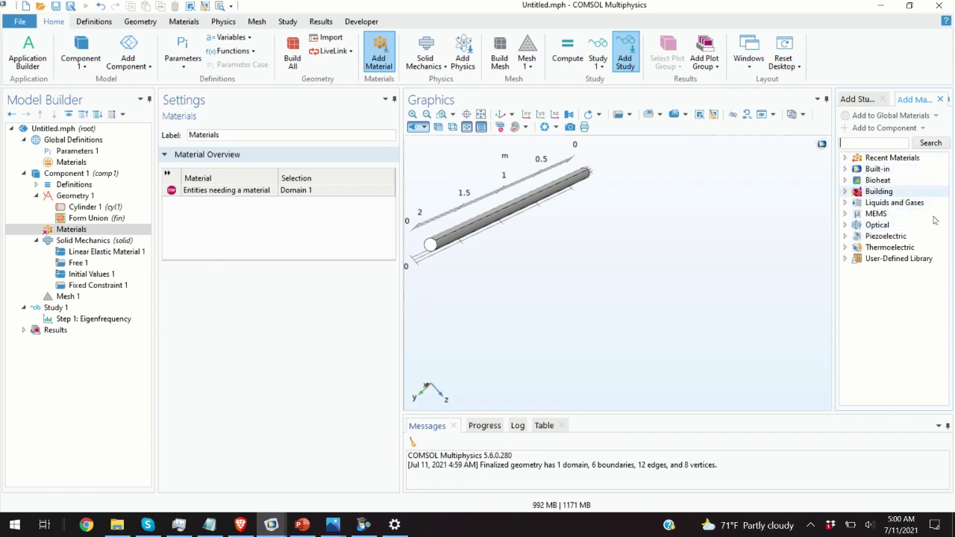
click(846, 158)
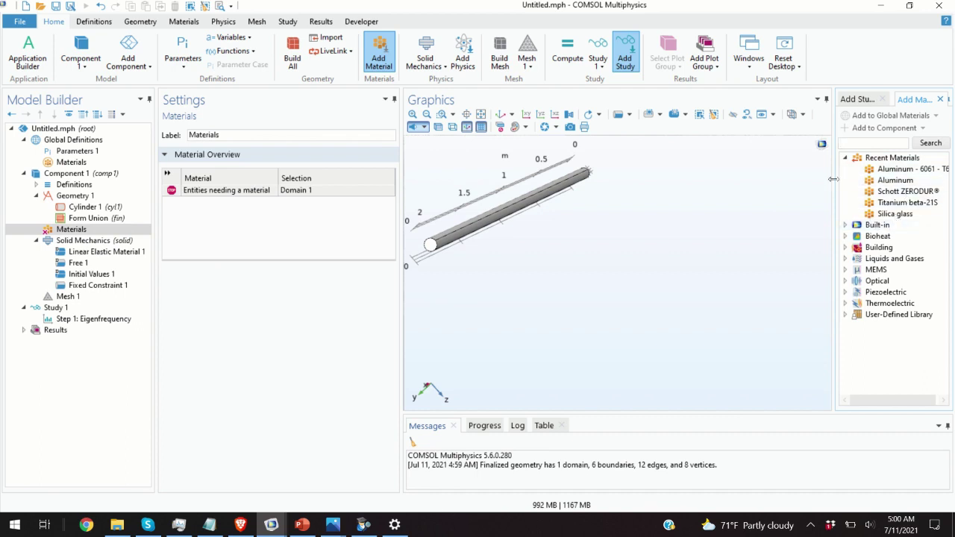
drag(834, 182, 726, 180)
click(821, 161)
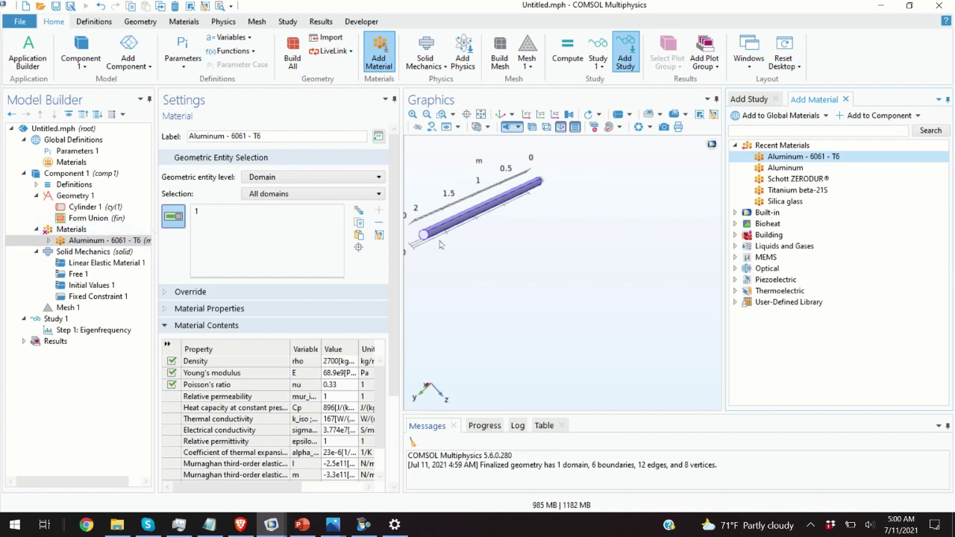
drag(402, 250, 365, 250)
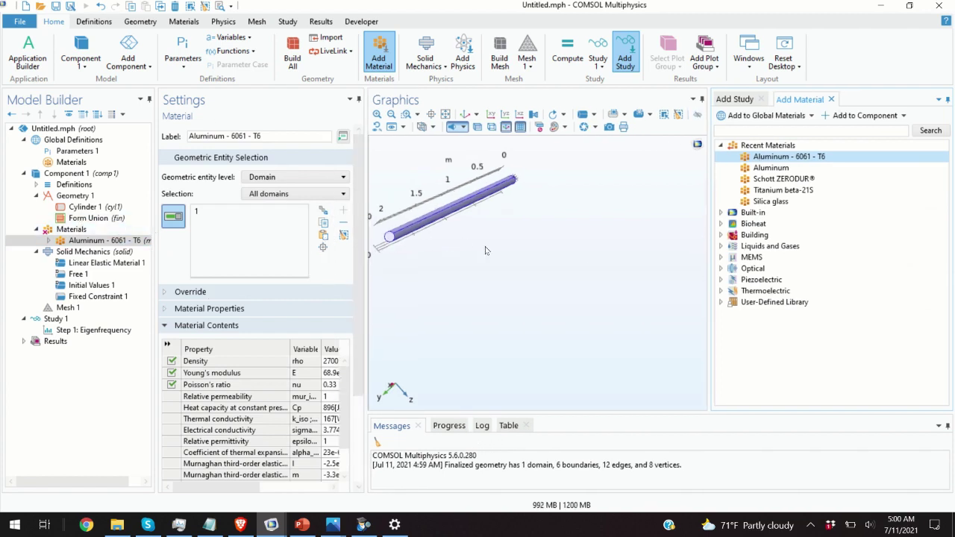
mouse_move(534, 247)
mouse_down()
mouse_move(560, 249)
mouse_move(541, 246)
mouse_up()
drag(467, 277, 498, 297)
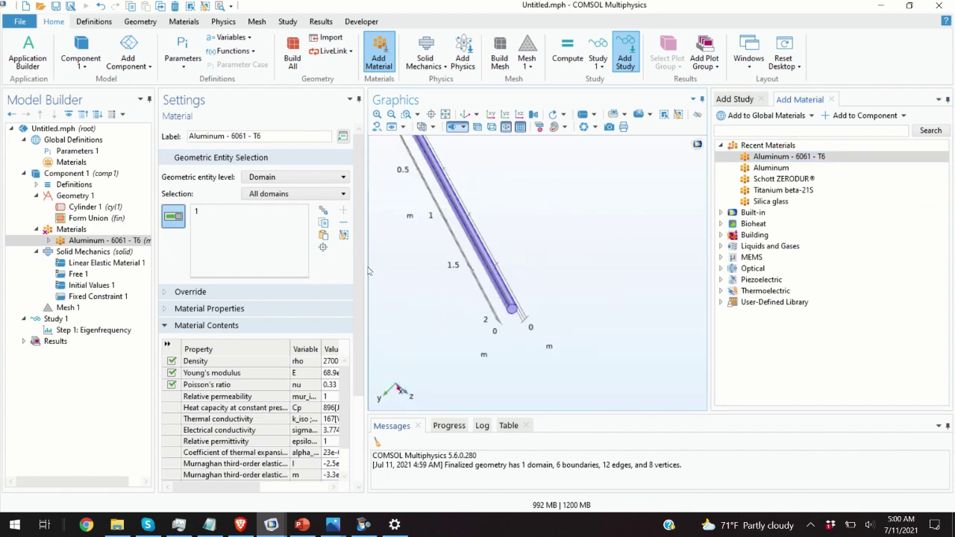
drag(529, 286, 542, 308)
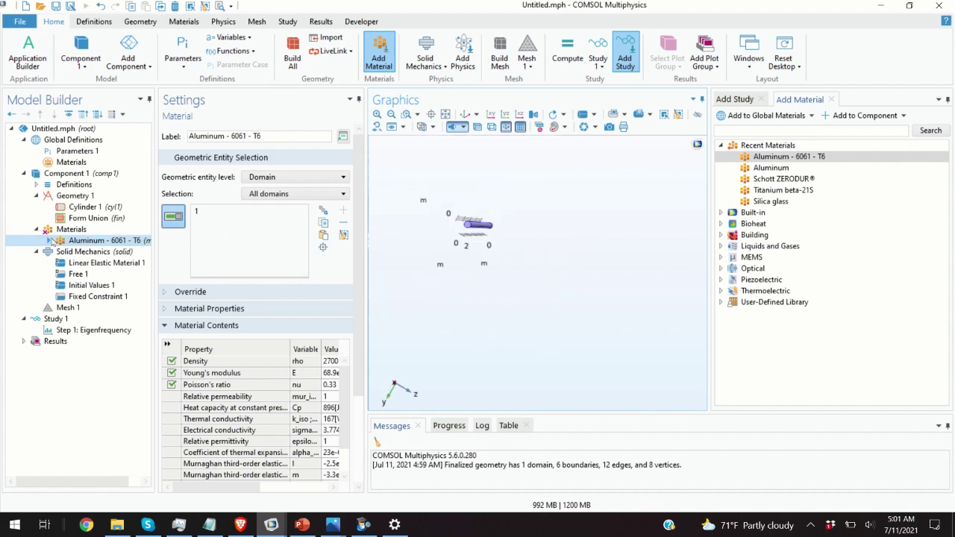
- Build Mesh 1, then switch element size to Fine and rebuild for 2392 domain elements
click(70, 309)
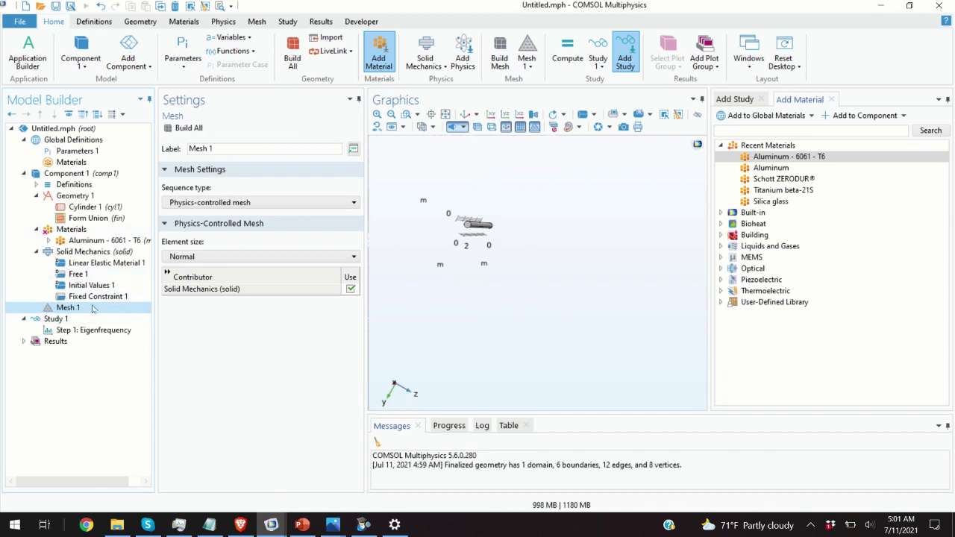
click(186, 128)
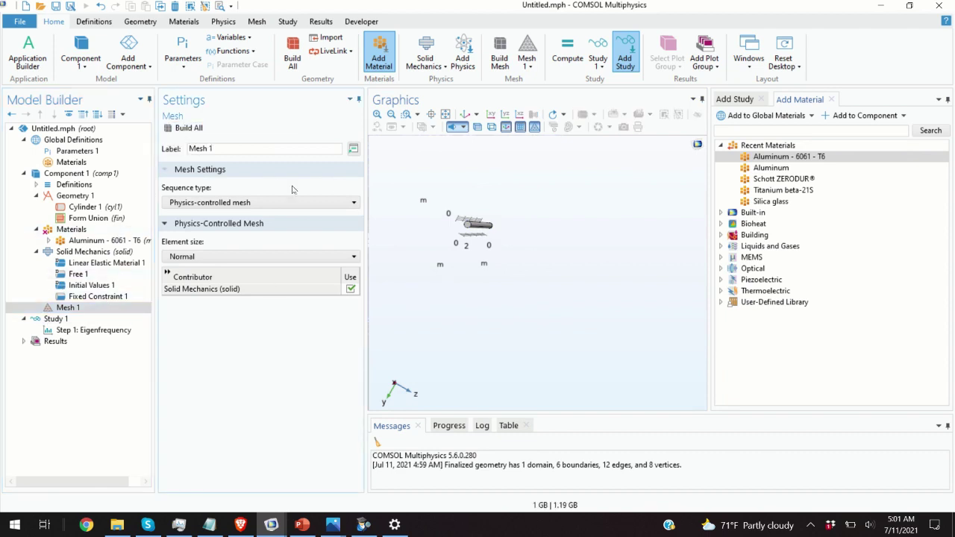
scroll(448, 295, up, 6)
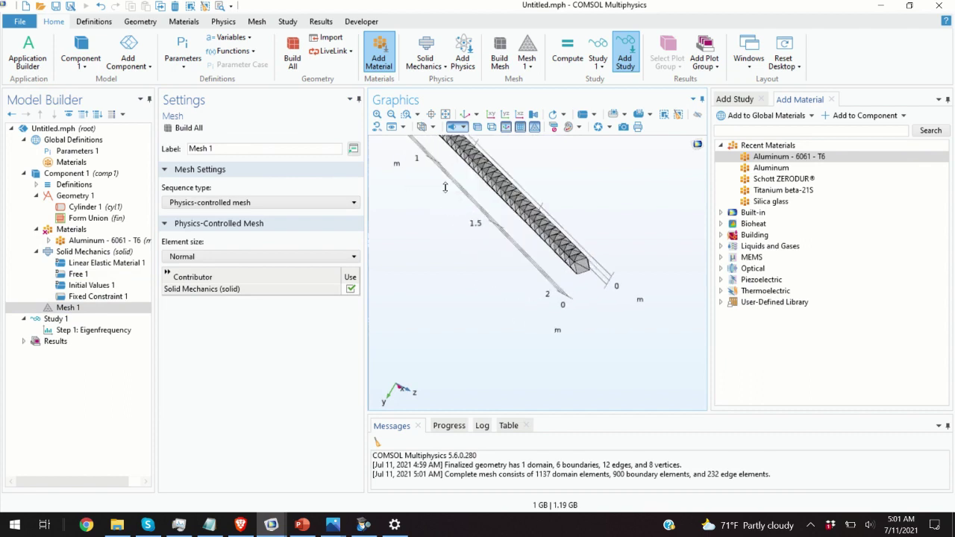
scroll(629, 295, down, 6)
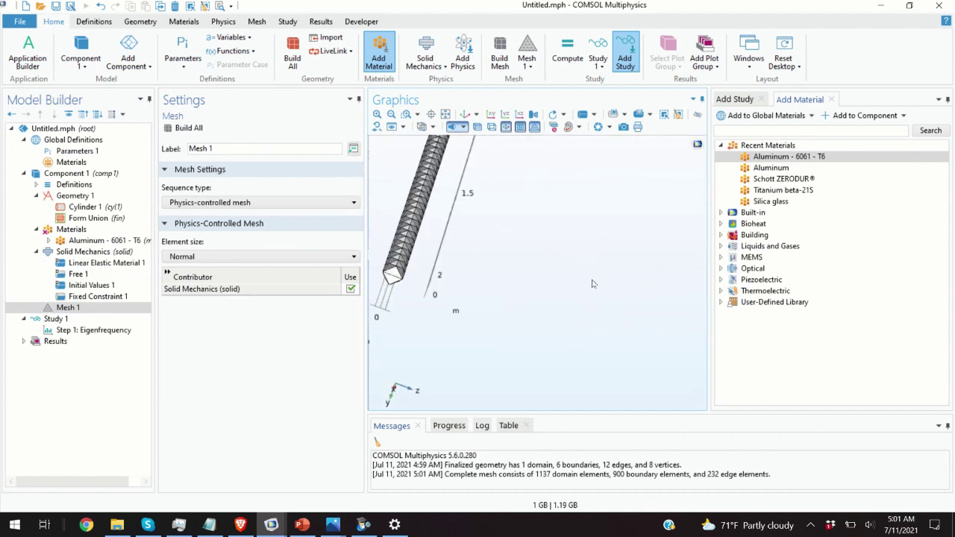
drag(570, 336, 355, 260)
scroll(534, 333, up, 5)
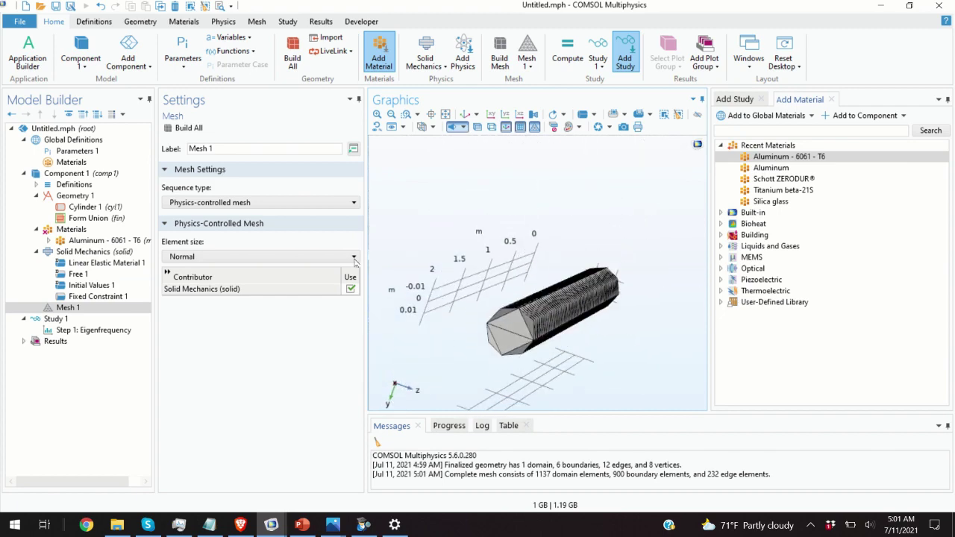
click(281, 253)
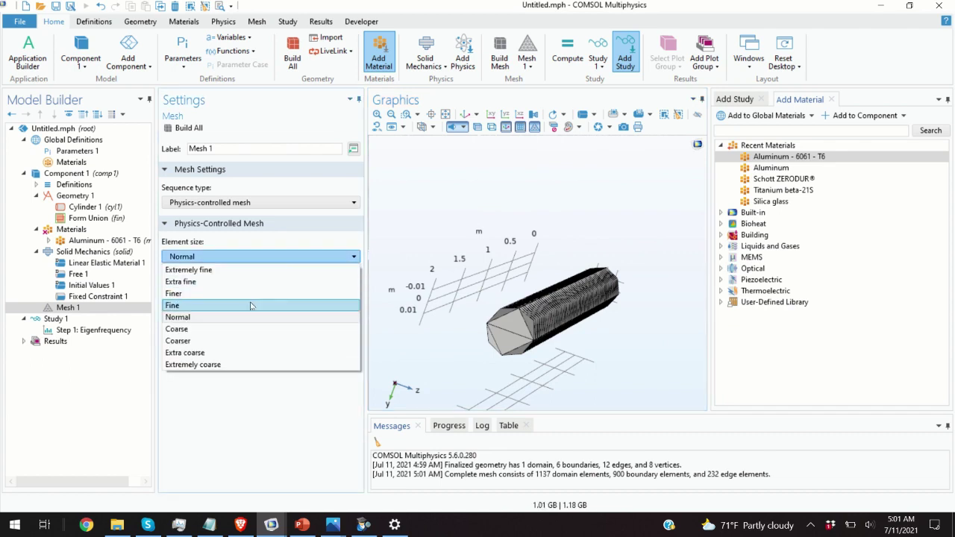
click(247, 304)
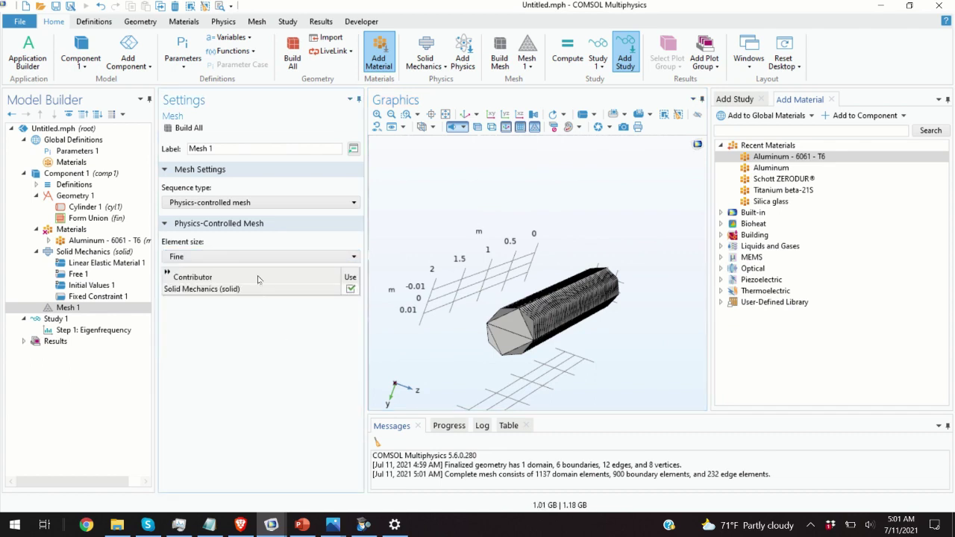
click(180, 130)
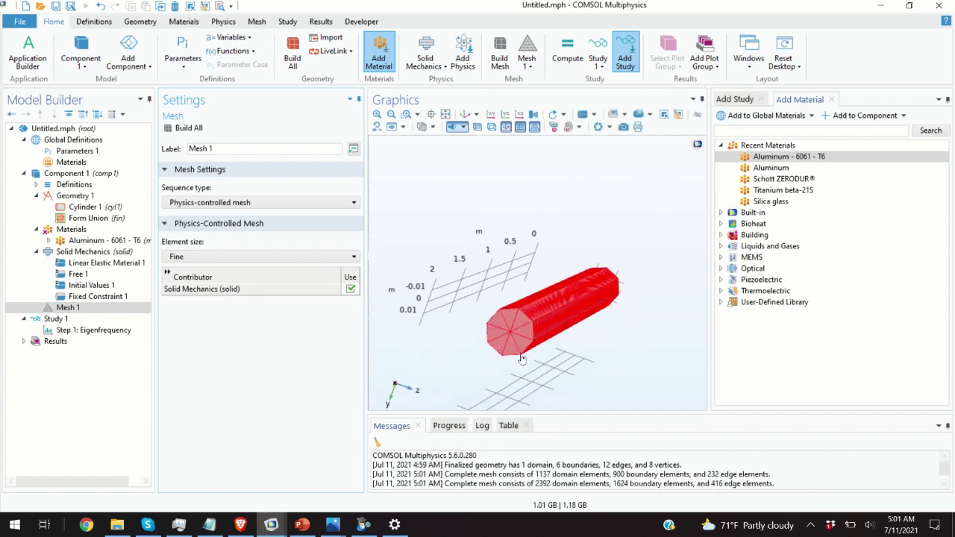
scroll(462, 369, up, 5)
scroll(463, 368, down, 5)
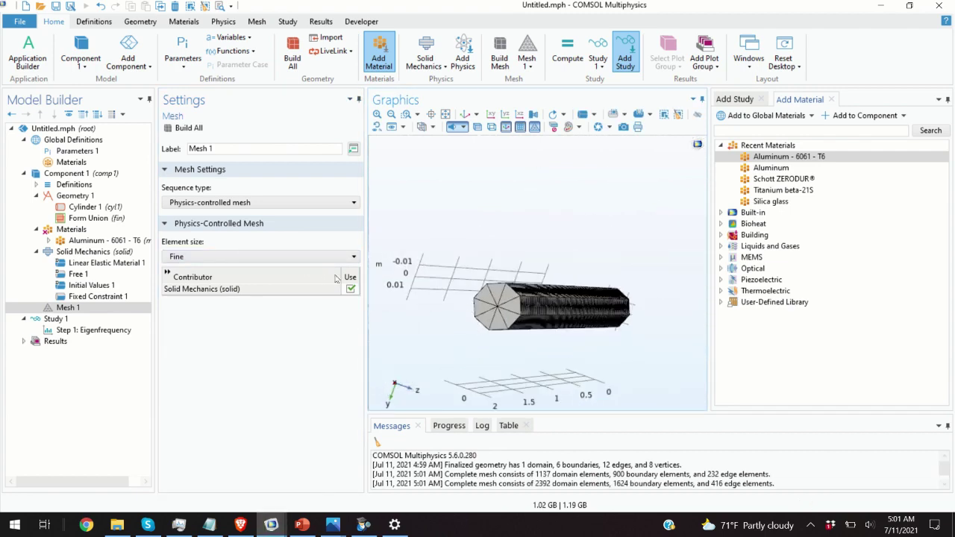
- Review the geometry, physics and Fixed Constraint 1, highlighting boundary 6 on the beam
click(90, 308)
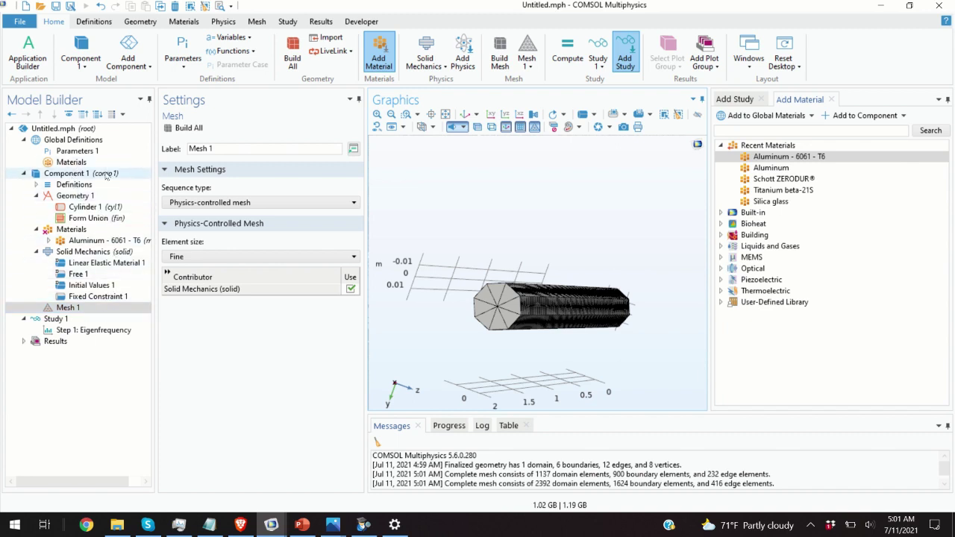
click(85, 196)
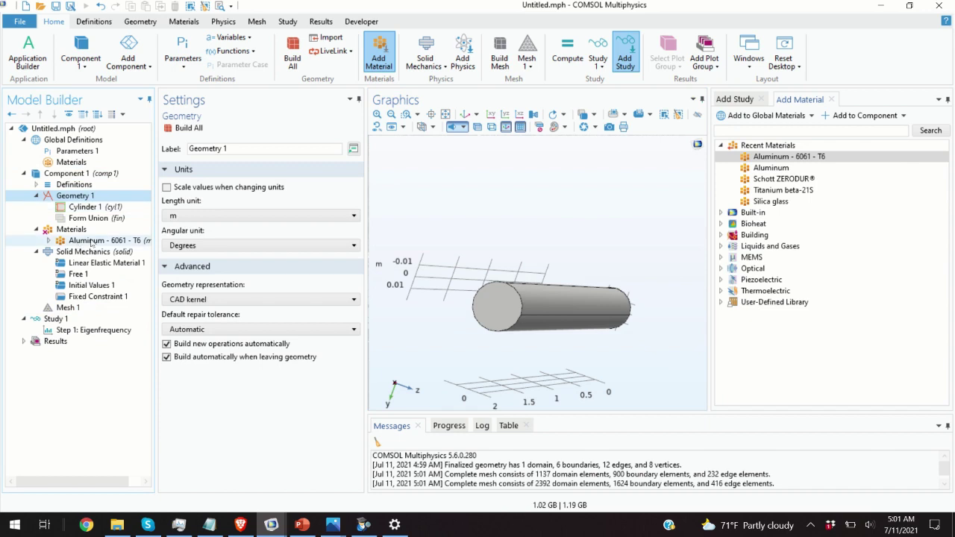
click(91, 241)
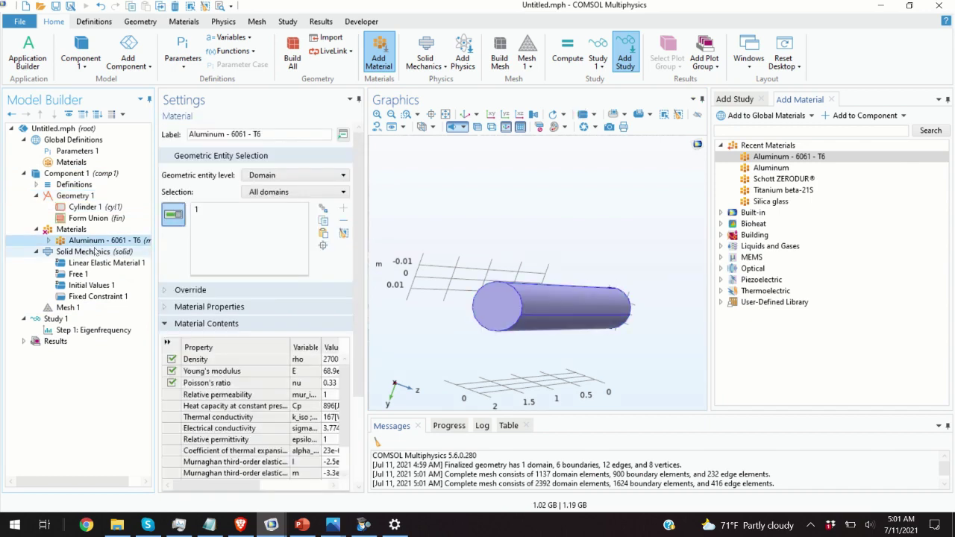
click(94, 253)
scroll(488, 302, up, 5)
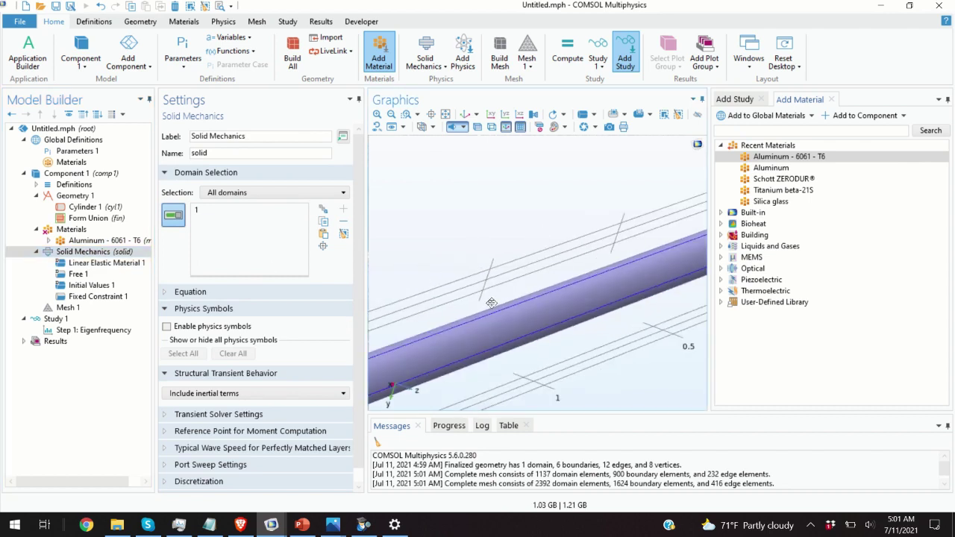
click(99, 296)
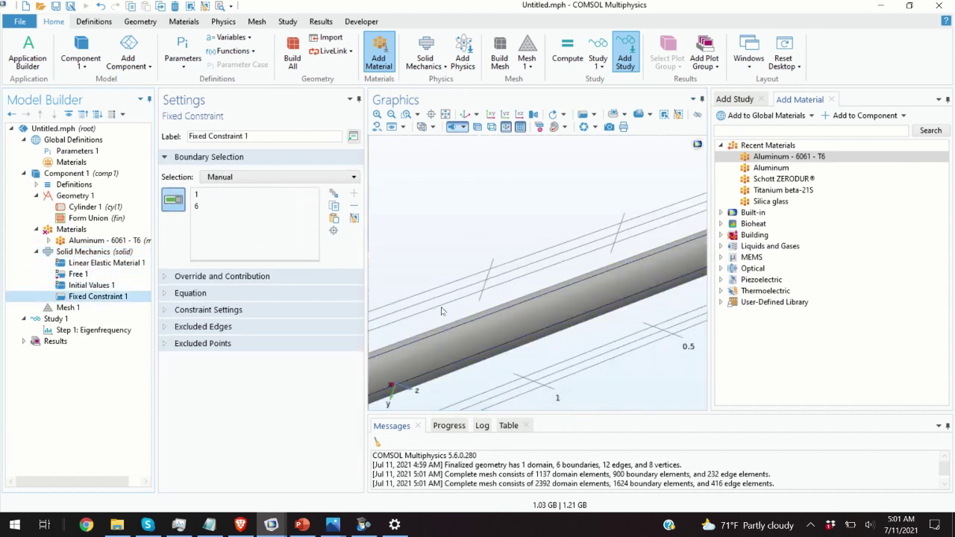
scroll(441, 311, down, 5)
click(203, 207)
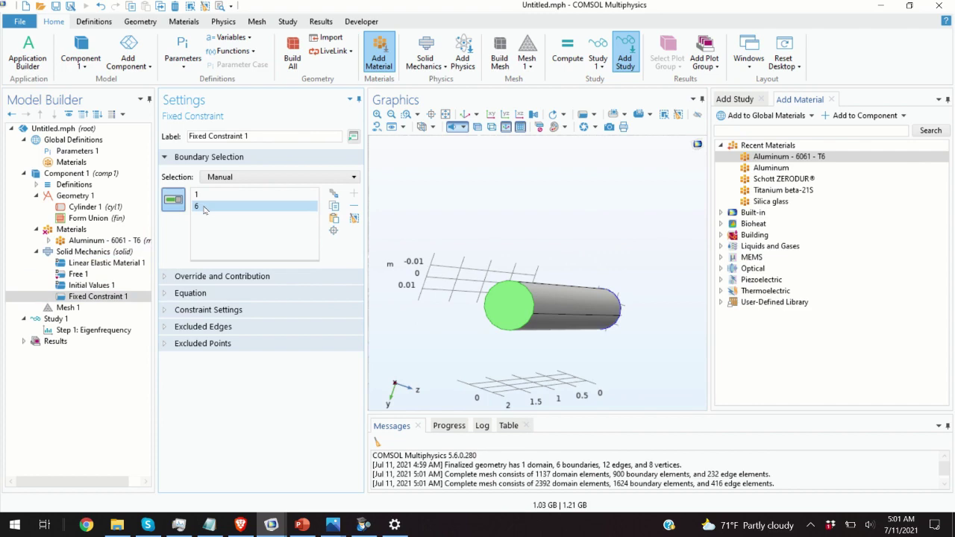
- Check the aluminum material and fine mesh, then bring up Study 1's settings
click(88, 231)
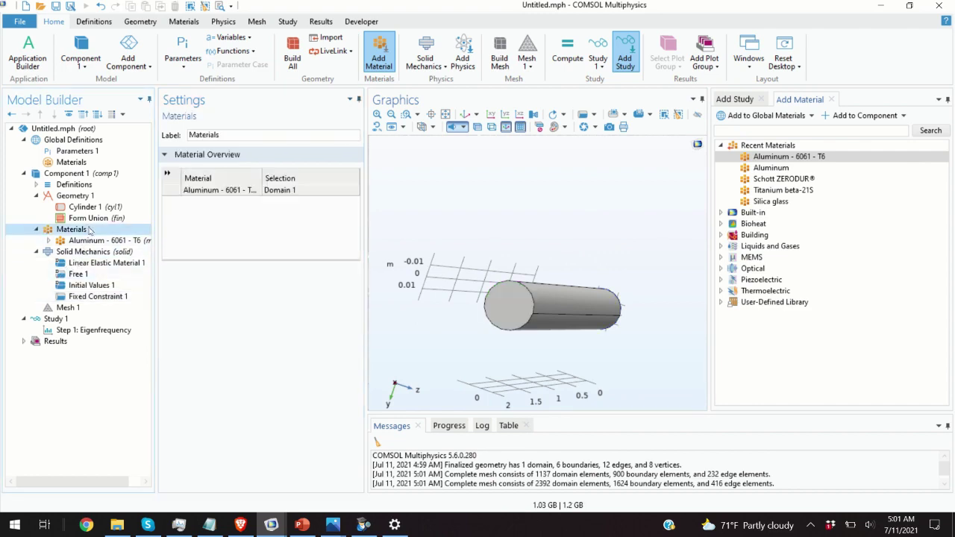
click(68, 307)
scroll(449, 290, up, 5)
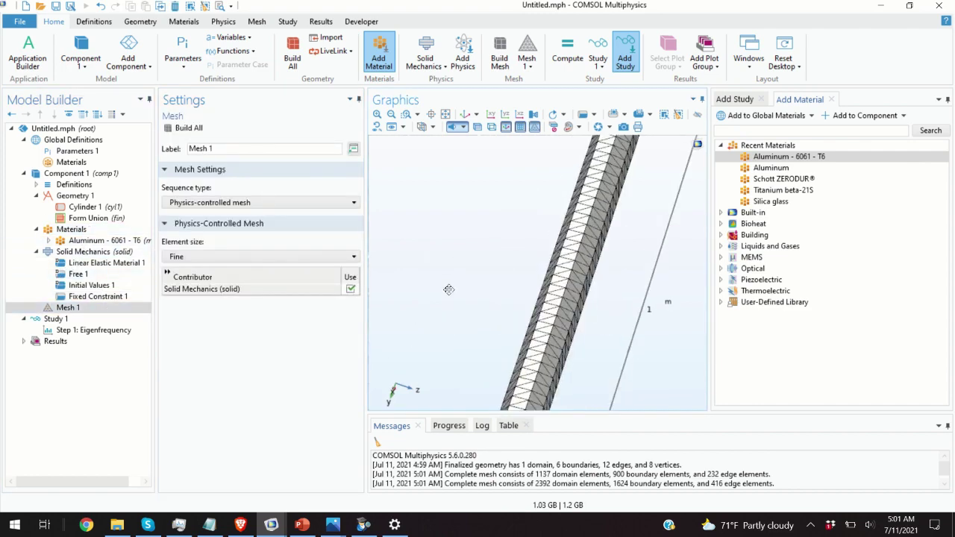
scroll(448, 290, down, 5)
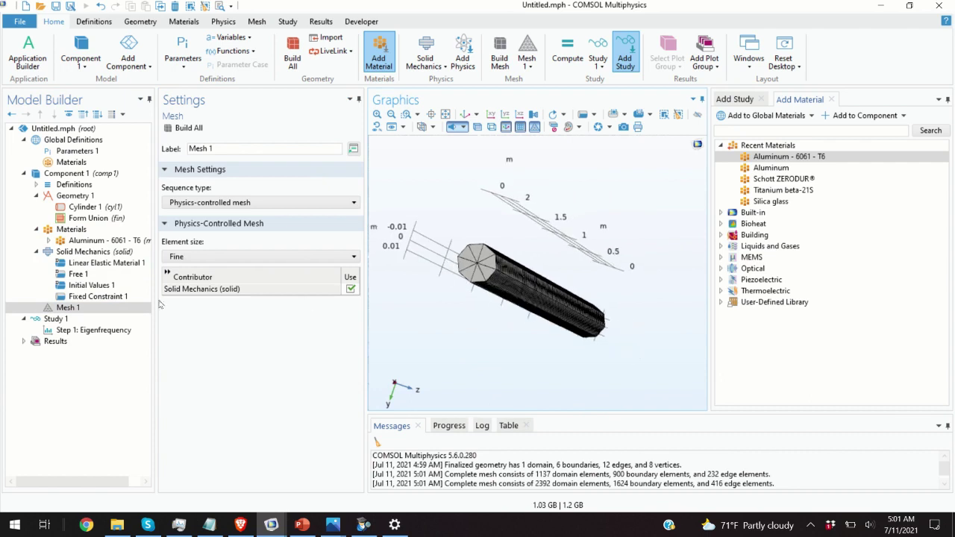
click(62, 319)
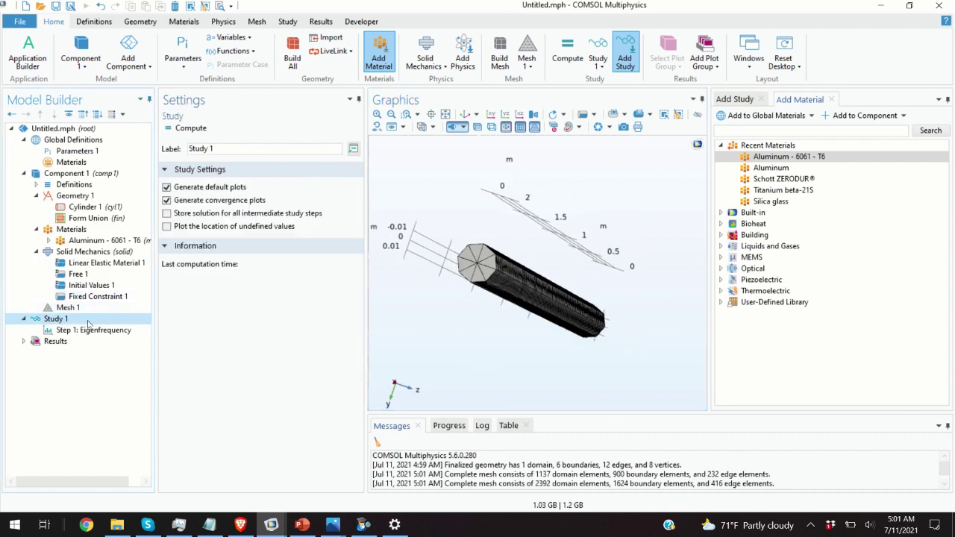
- In Step 1: Eigenfrequency, enable Desired number of eigenfrequencies and set it to 12 around 1 Hz
click(127, 330)
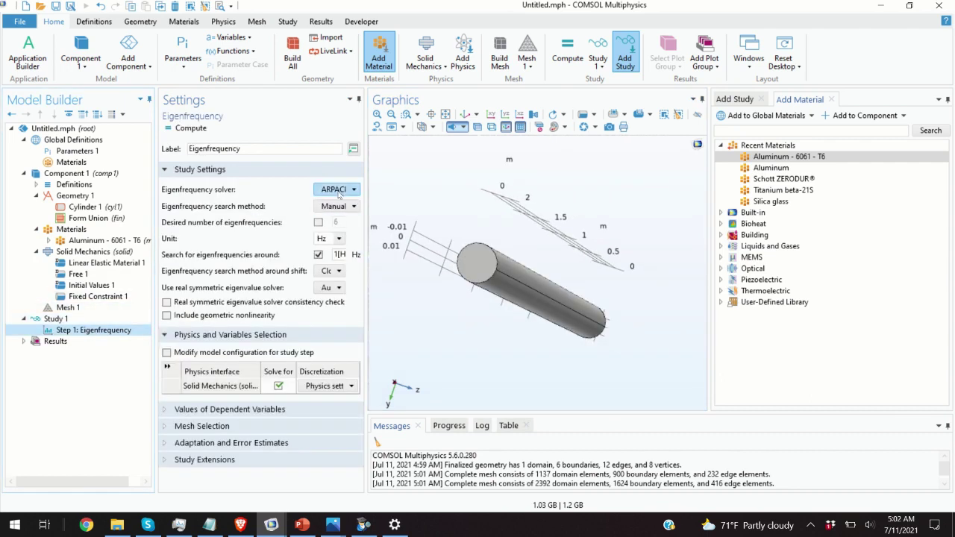
drag(366, 188, 447, 189)
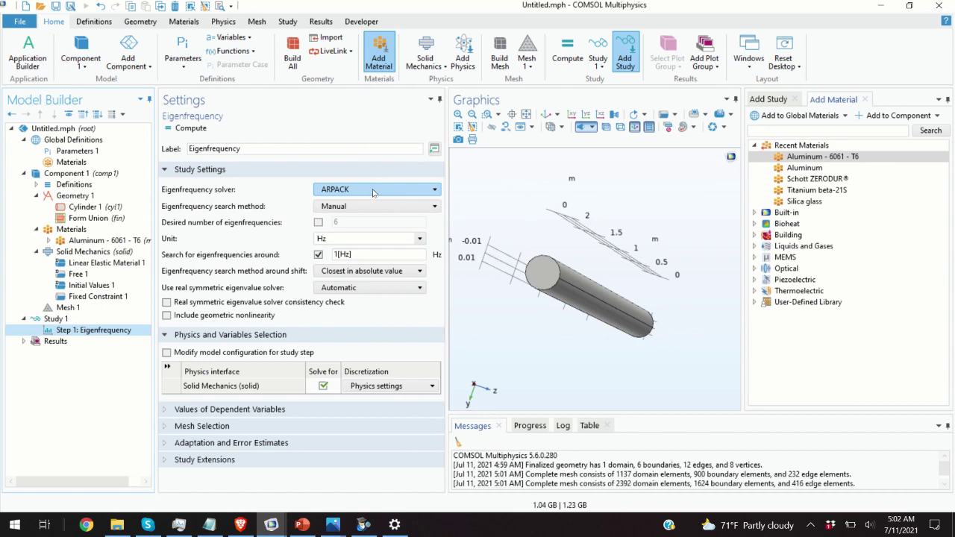
click(318, 223)
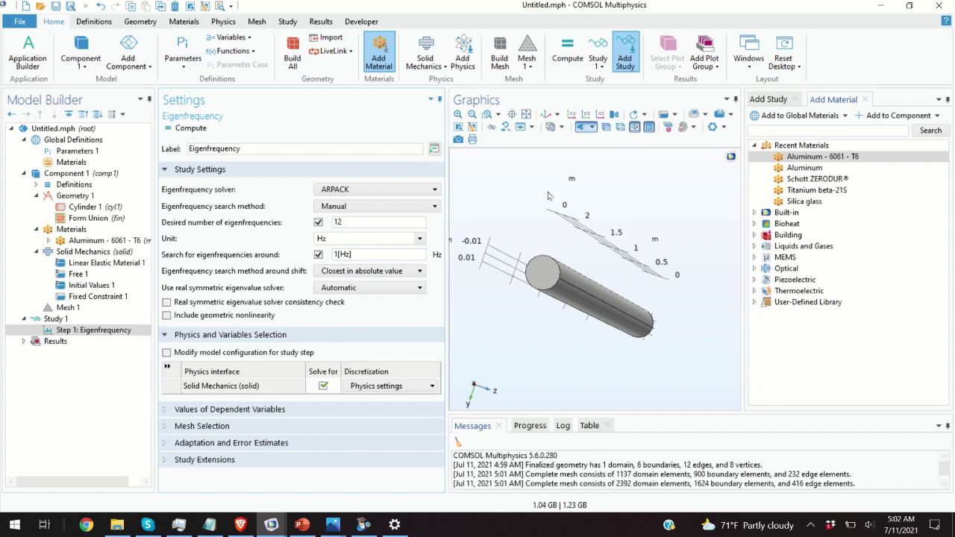
drag(549, 196, 534, 273)
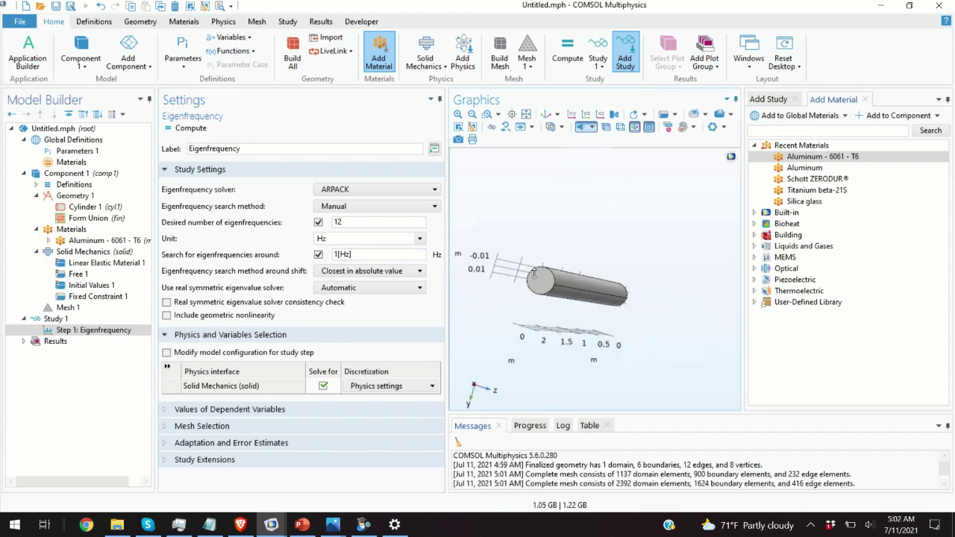
scroll(534, 273, down, 2)
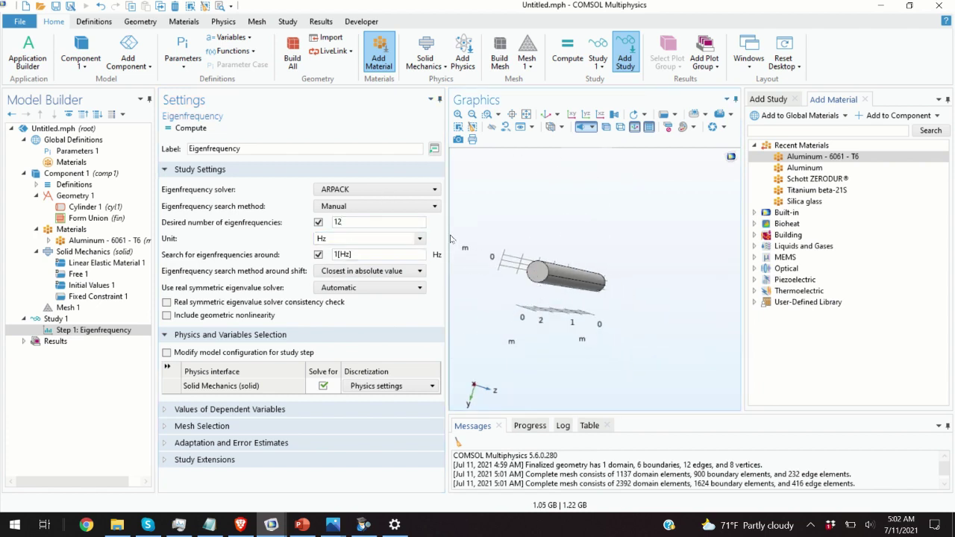
drag(530, 258, 532, 261)
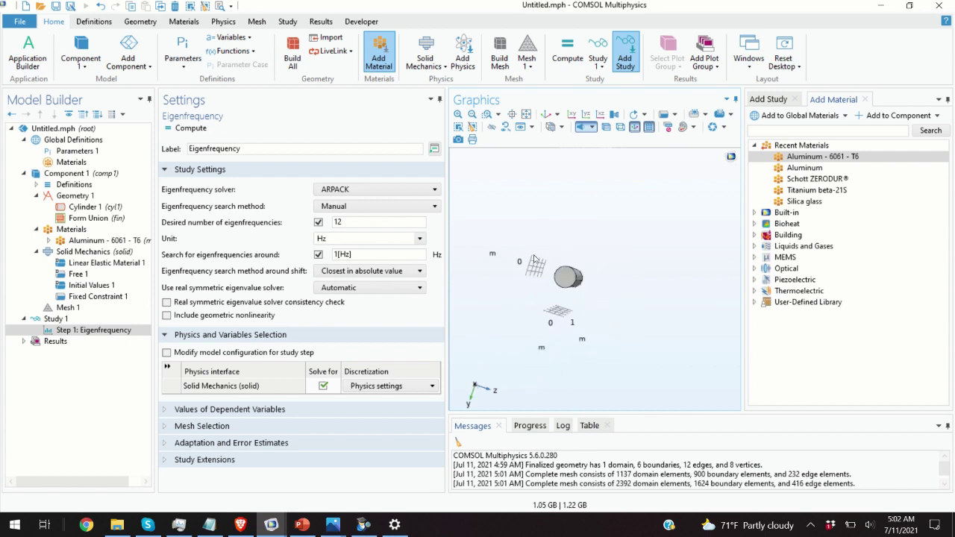
click(64, 320)
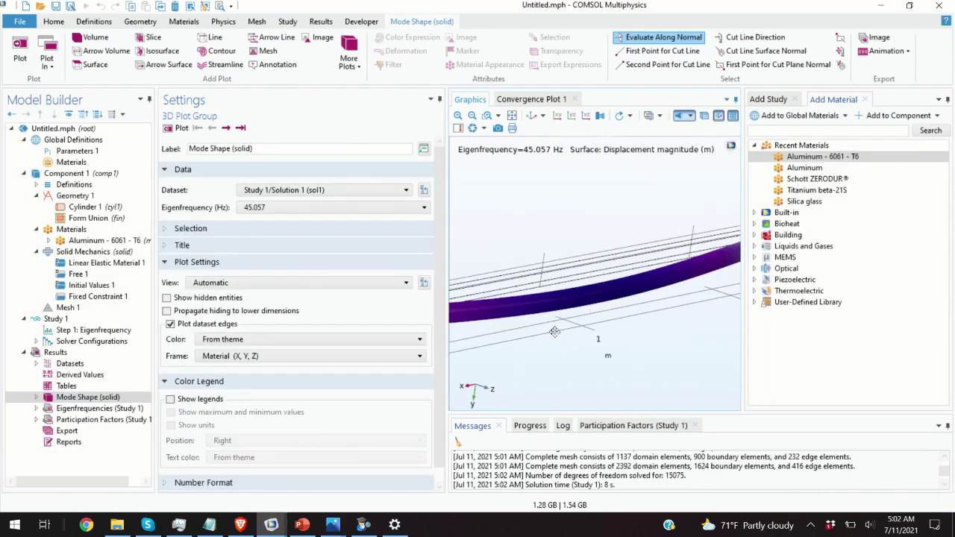
- Show the Mode Shape plot at 45.057 Hz, rotate it, and enlarge the Graphics window
click(56, 354)
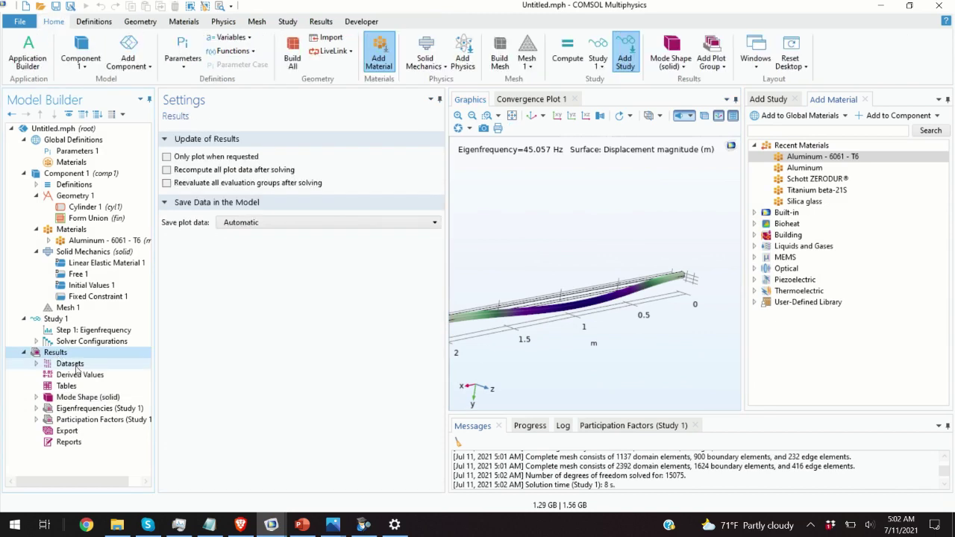
click(103, 399)
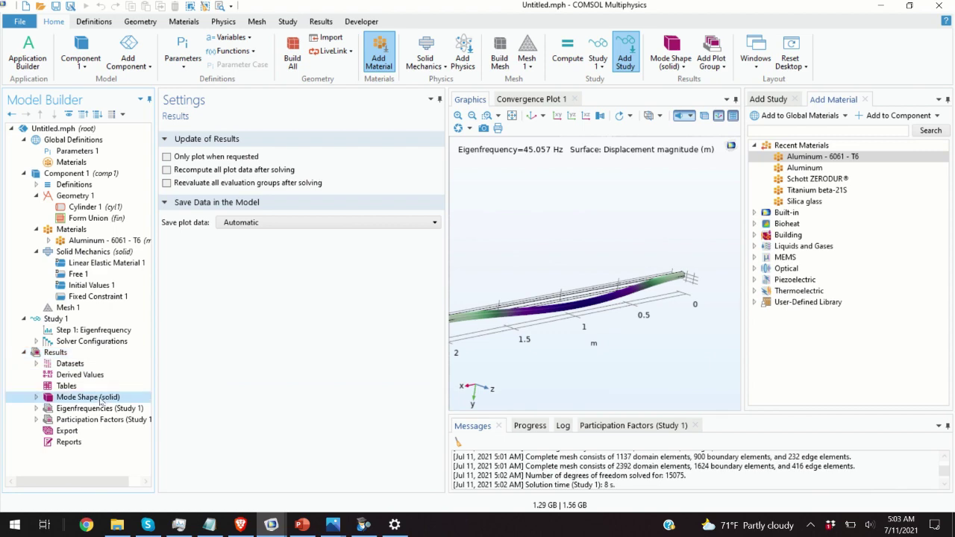
drag(521, 354, 549, 321)
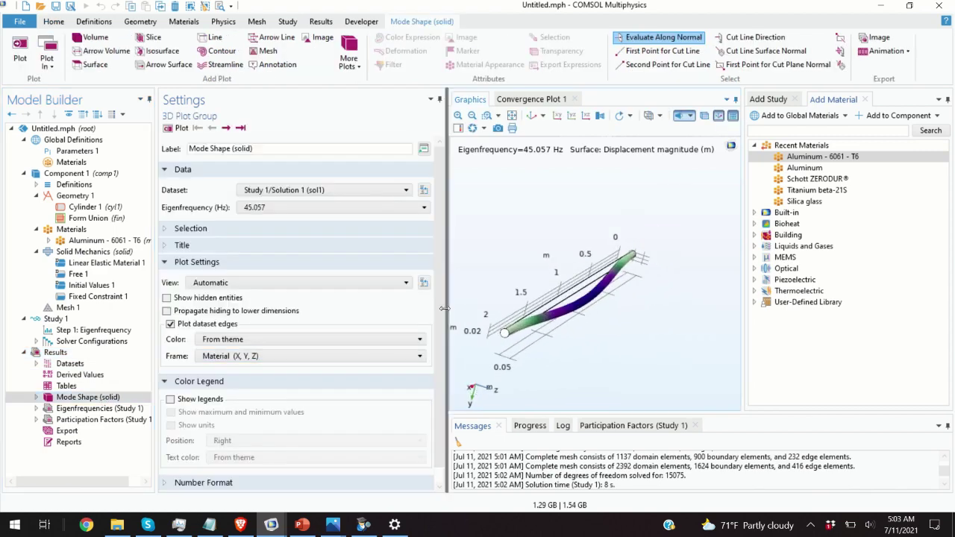
drag(447, 313, 343, 313)
drag(704, 315, 755, 315)
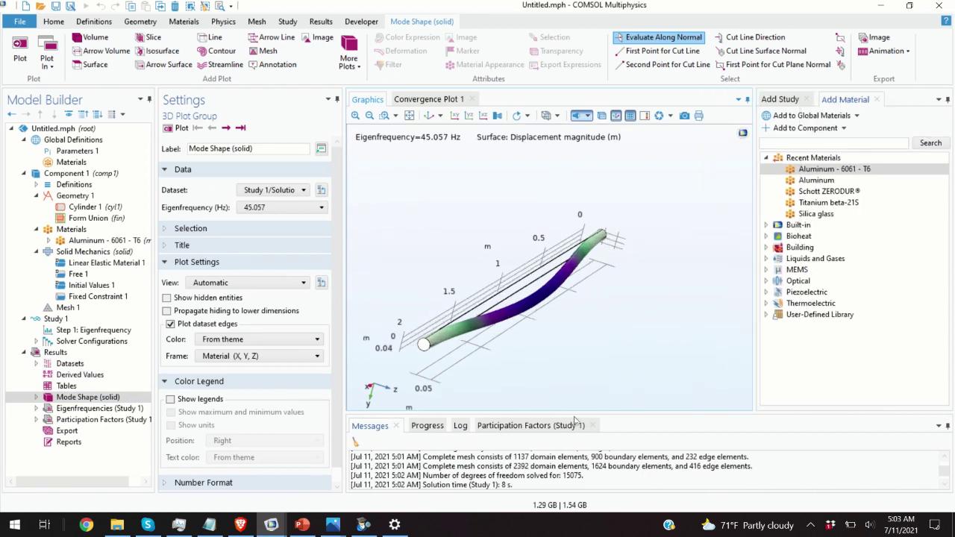
drag(570, 411, 570, 457)
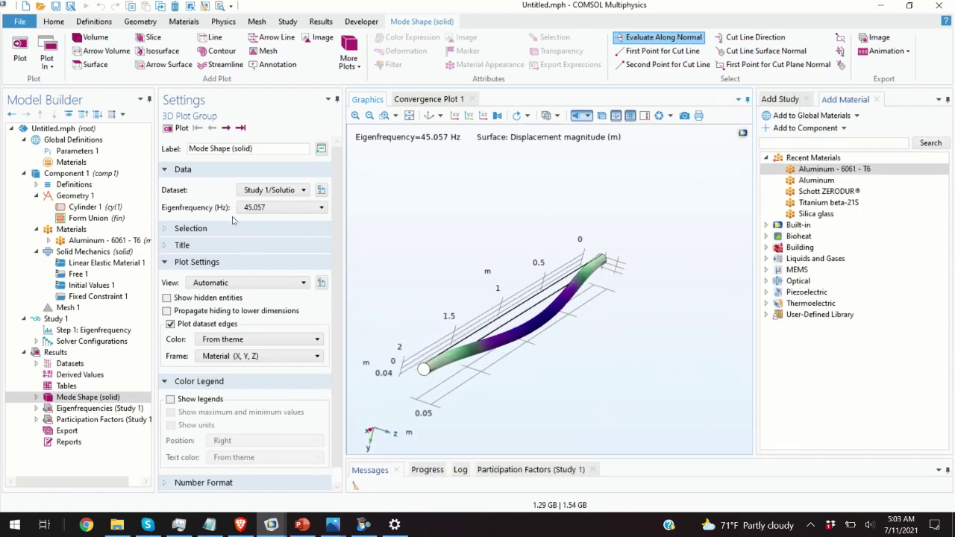
- Select the 123.89 Hz mode, then plot the 242.05 Hz and 398.4 Hz mode shapes in turn
click(276, 211)
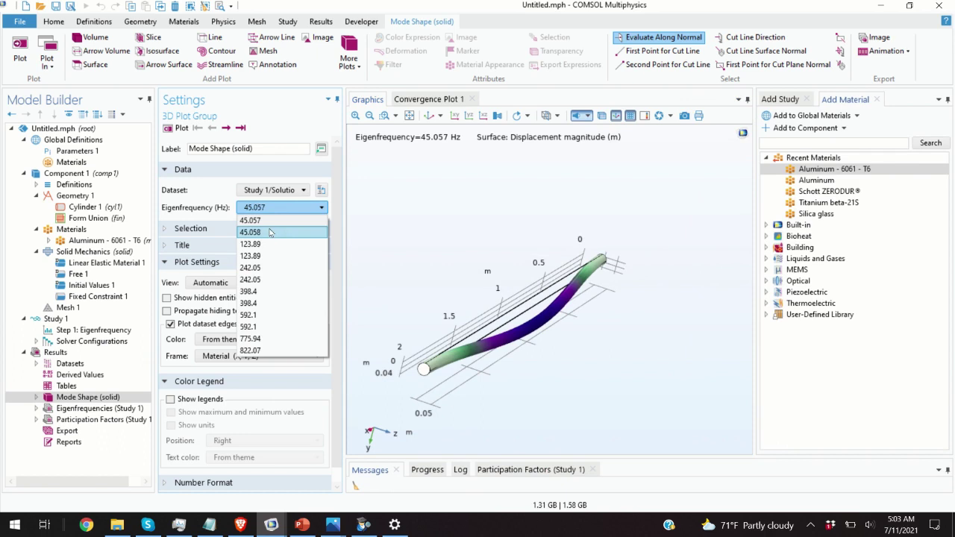
click(269, 245)
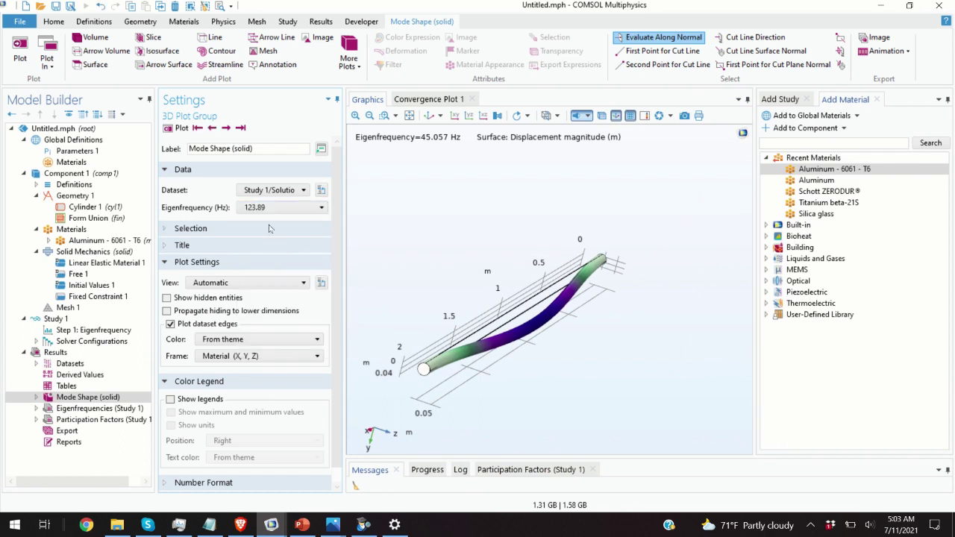
click(283, 212)
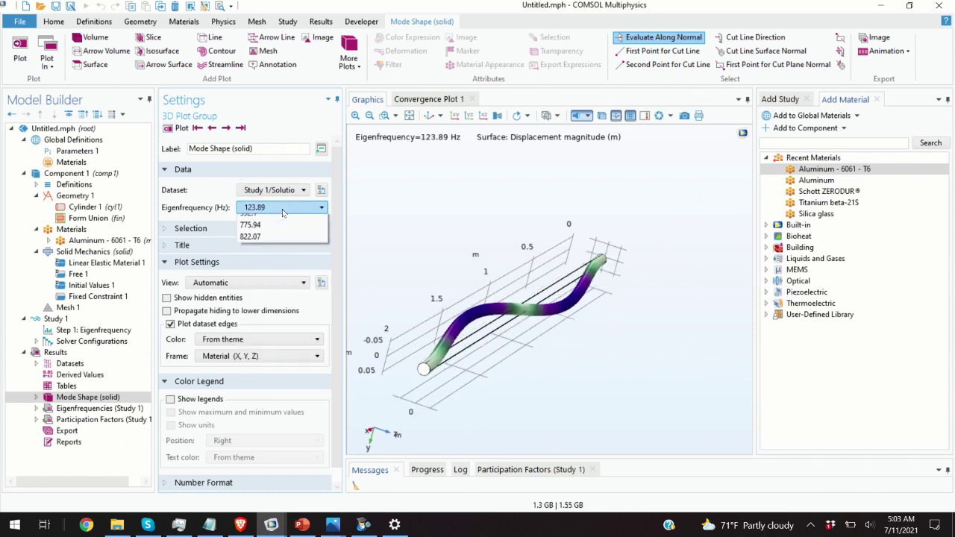
click(276, 271)
click(180, 129)
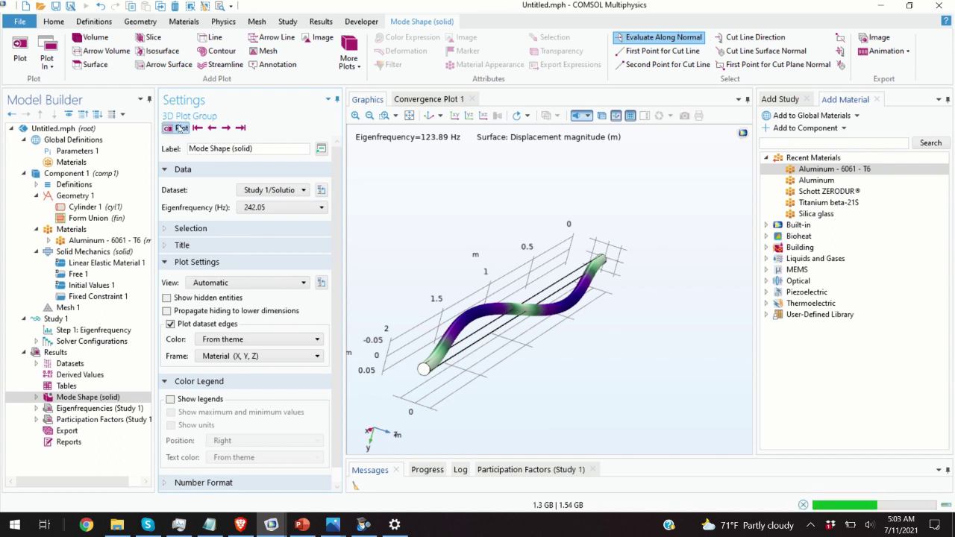
click(280, 207)
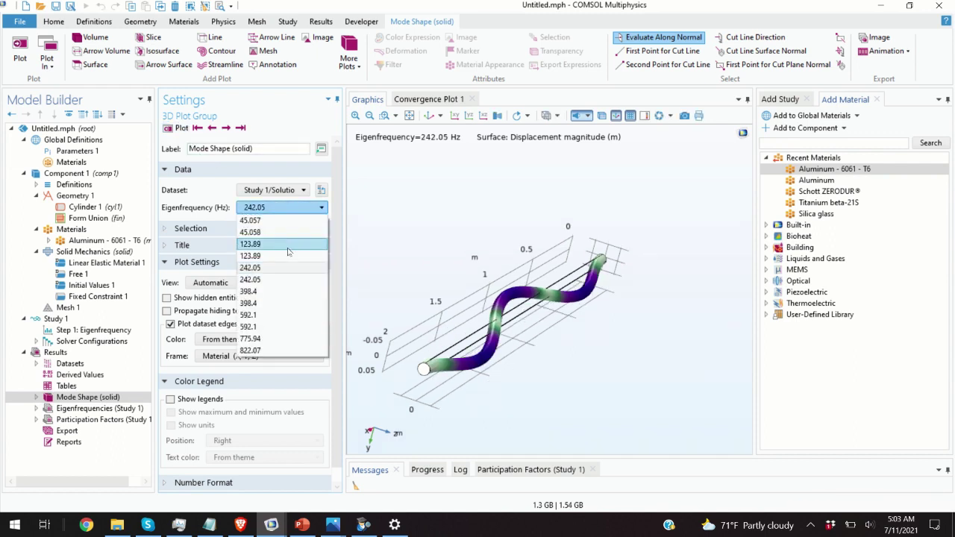
click(275, 293)
click(182, 128)
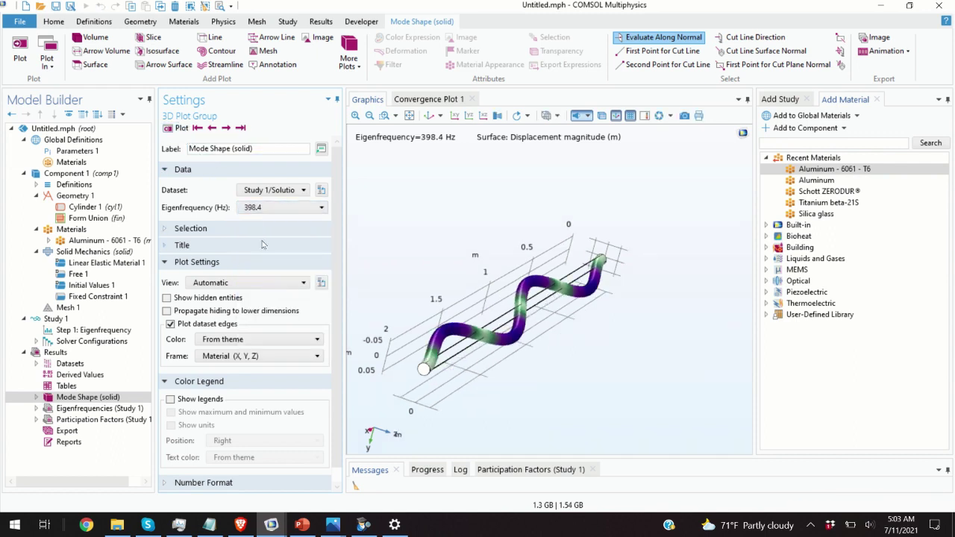
- Plot the 592.1 Hz and 775.94 Hz mode shapes, then rotate to an upright view
click(280, 208)
click(267, 319)
click(181, 128)
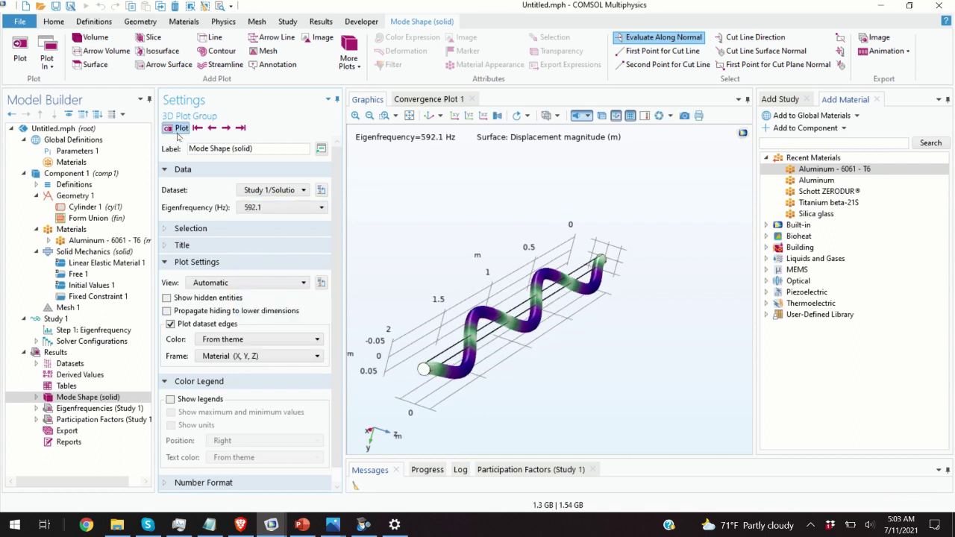
click(258, 210)
click(263, 339)
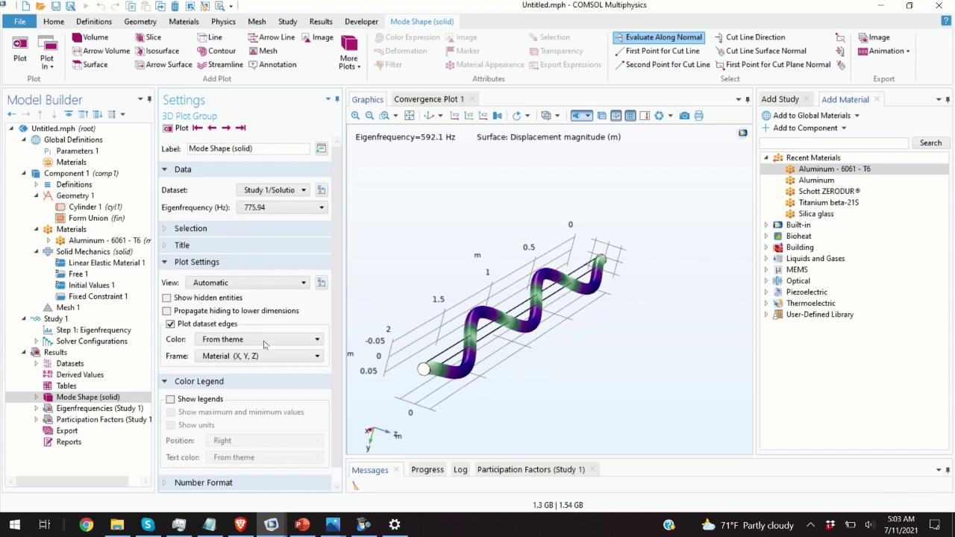
click(181, 128)
drag(397, 270, 394, 298)
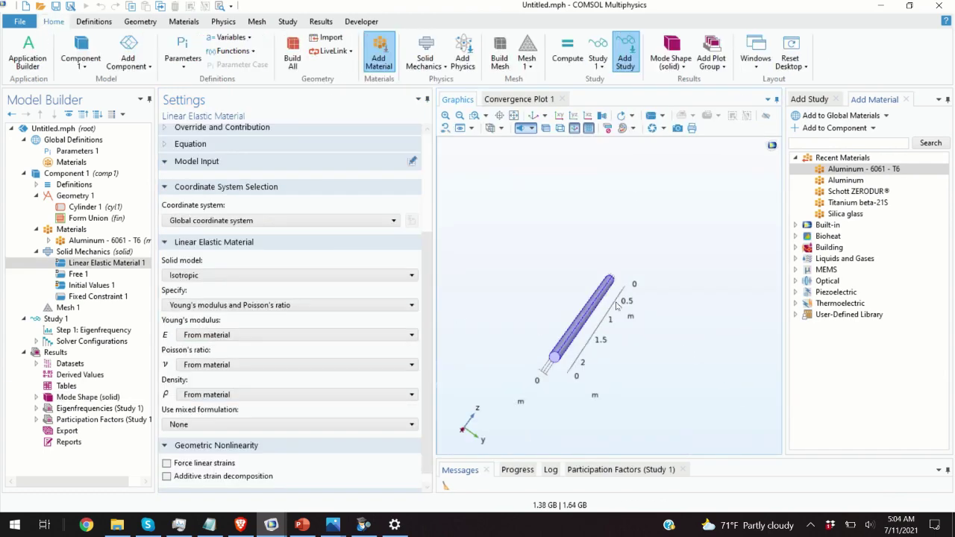
- Rotate the beam view and bring up the add-feature menu for Linear Elastic Material 1
drag(567, 295, 549, 309)
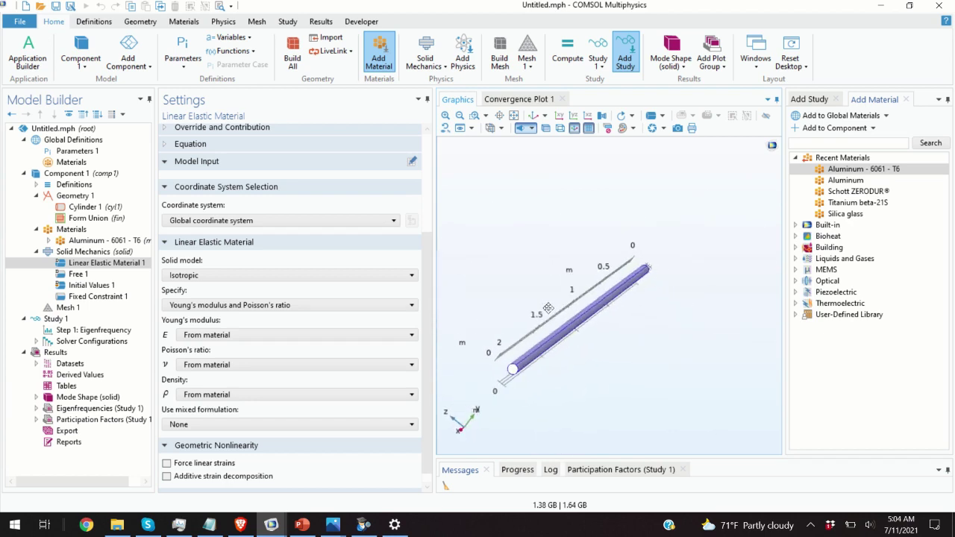
right_click(101, 266)
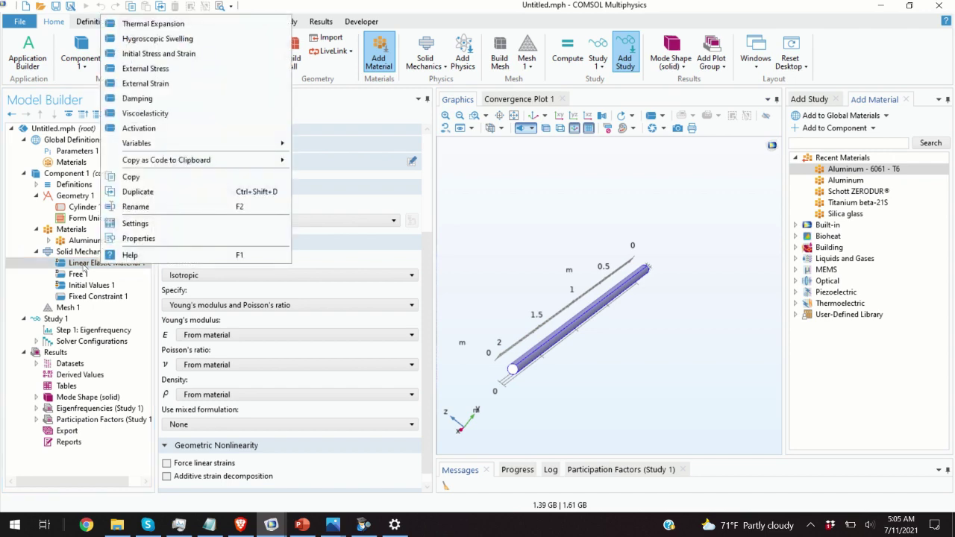
- Add Rayleigh damping with mass damping parameter 5 and a stiffness value, then select Study 1
click(187, 98)
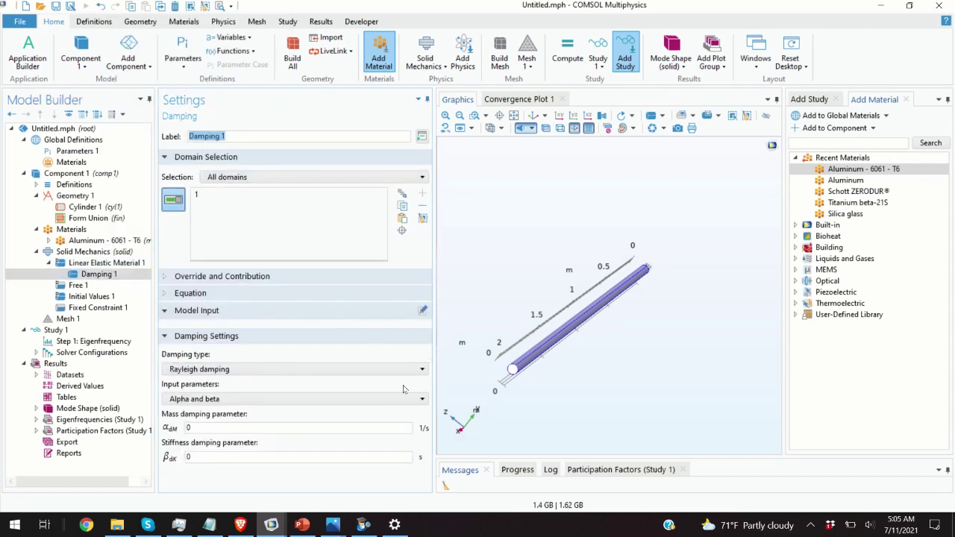
click(247, 371)
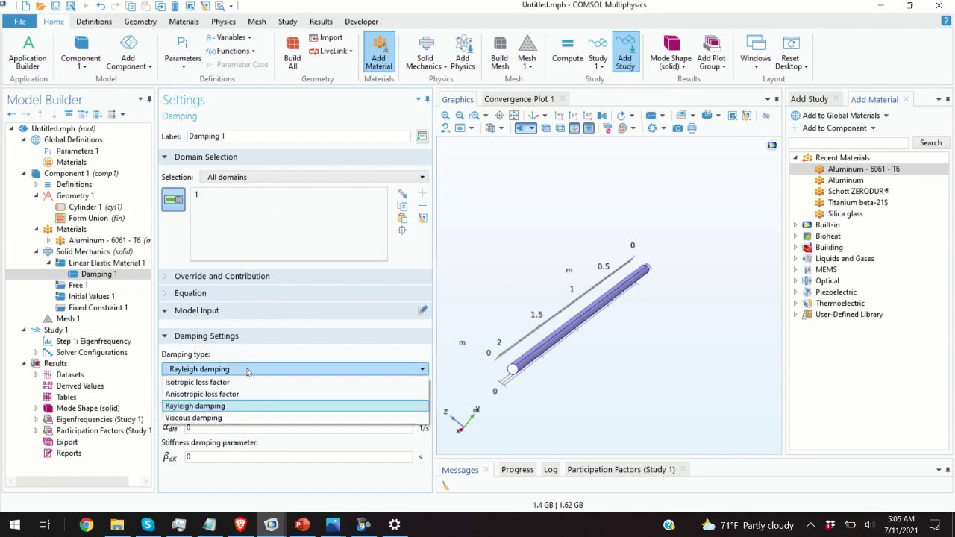
click(215, 406)
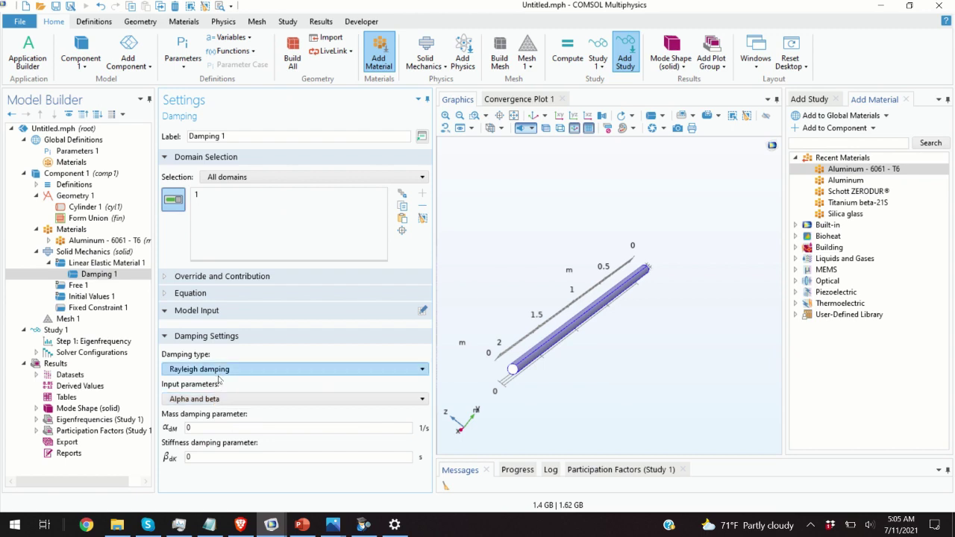
click(215, 427)
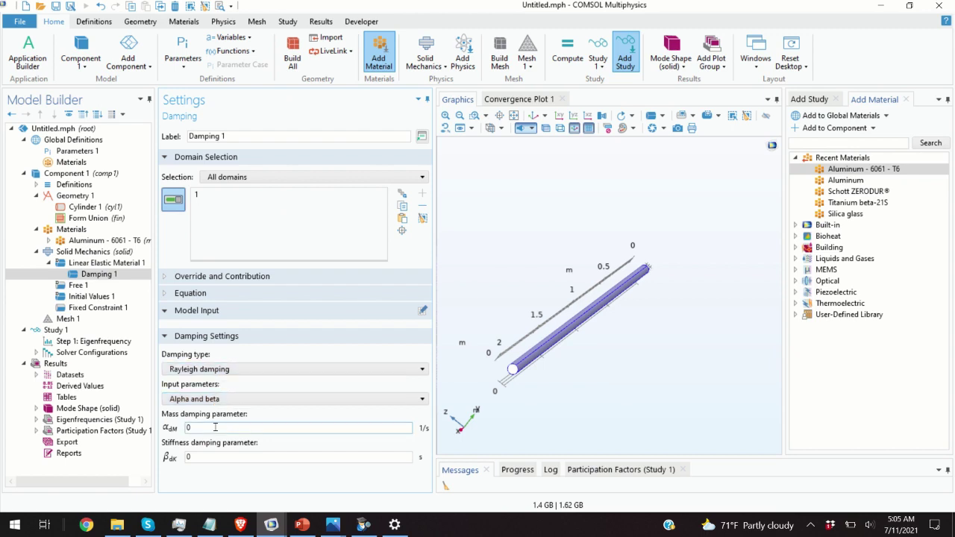
double_click(190, 428)
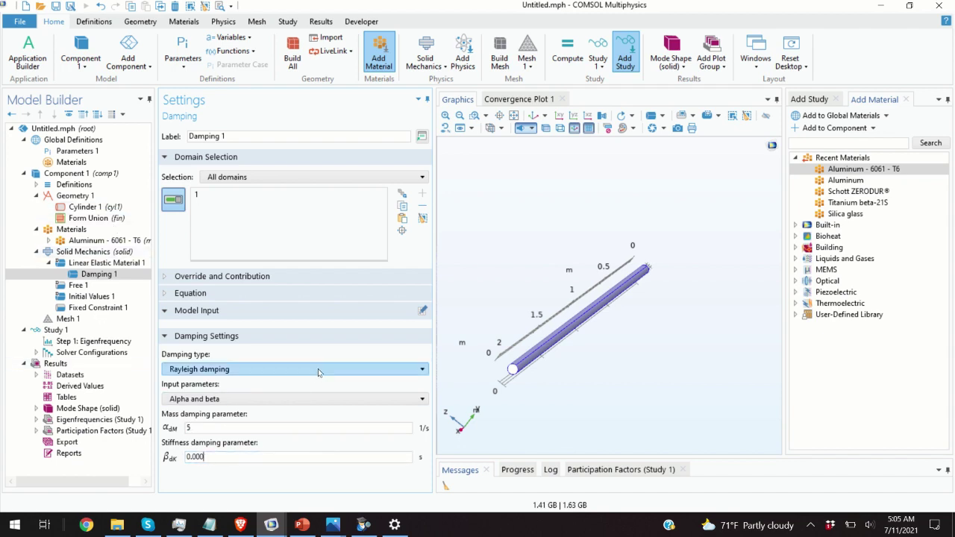
click(57, 330)
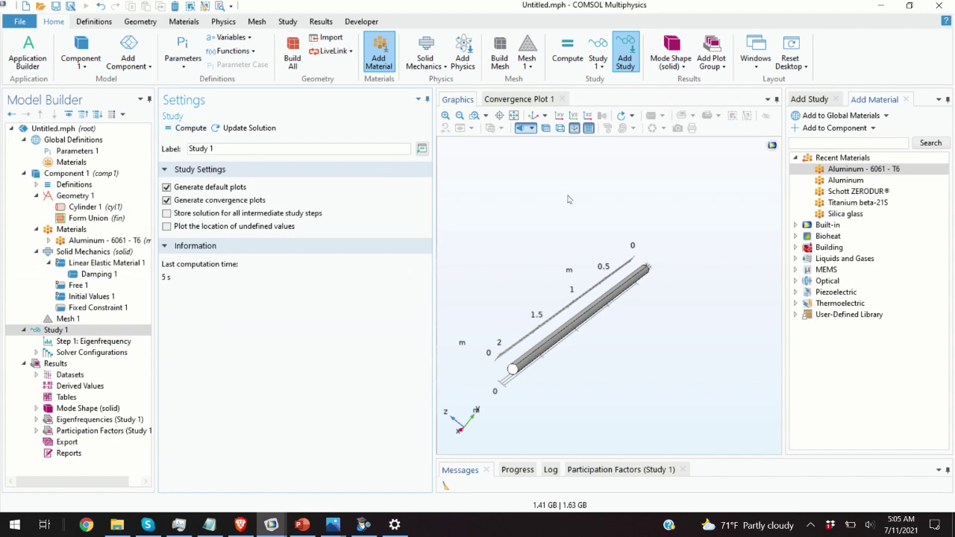
- Compute the eigenfrequency study with F8 and check the Eigenfrequencies (Study 1) results
key(F8)
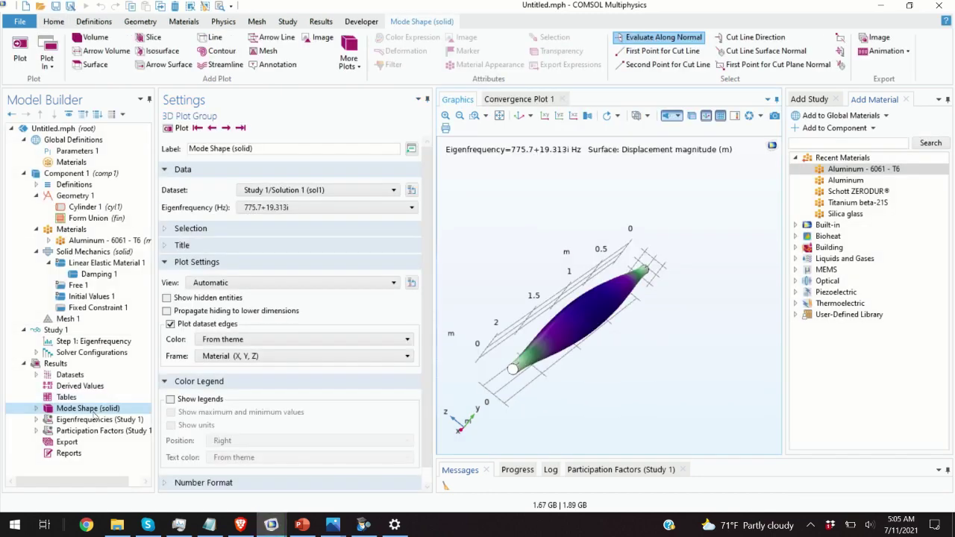
click(104, 430)
click(109, 421)
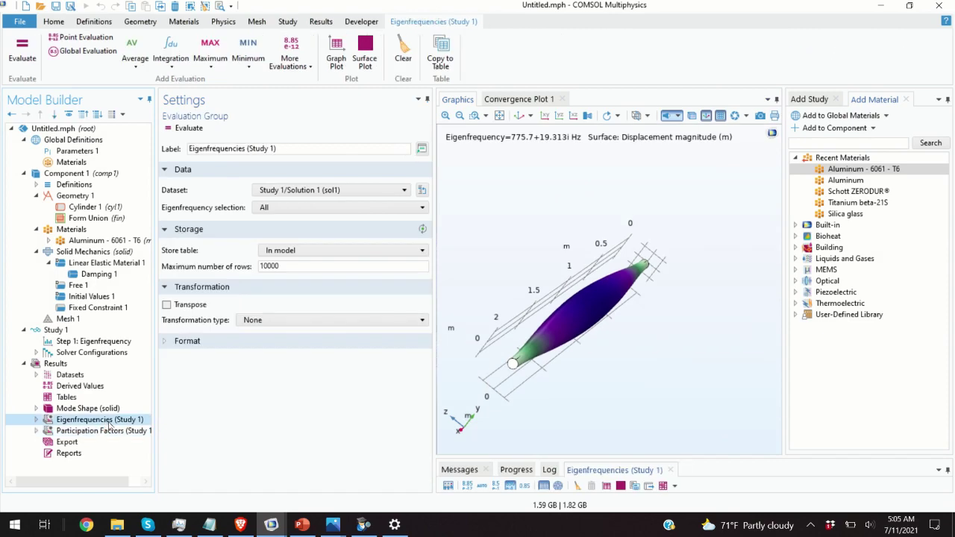
click(109, 409)
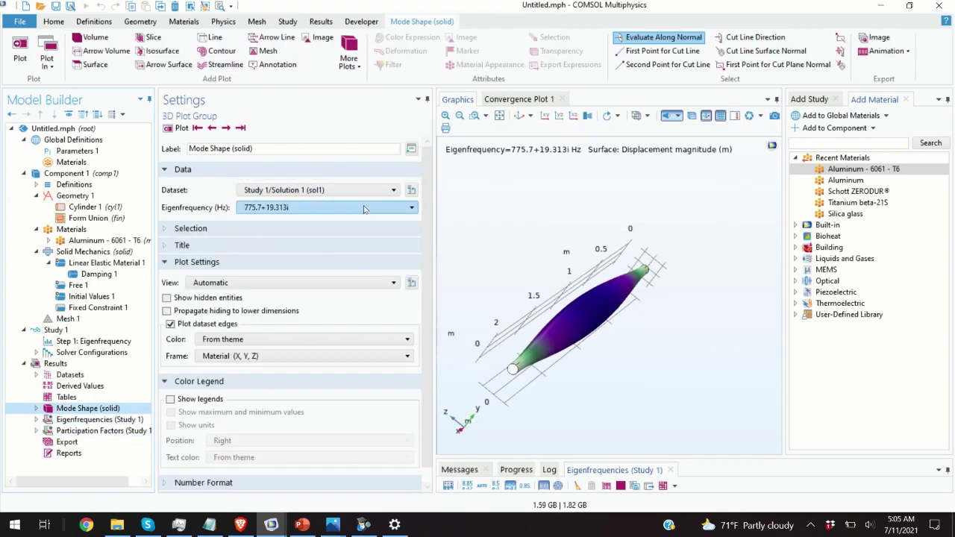
- Plot the 45.055+0.46167i Hz mode shape and rotate the beam to a diagonal view
click(364, 209)
click(297, 224)
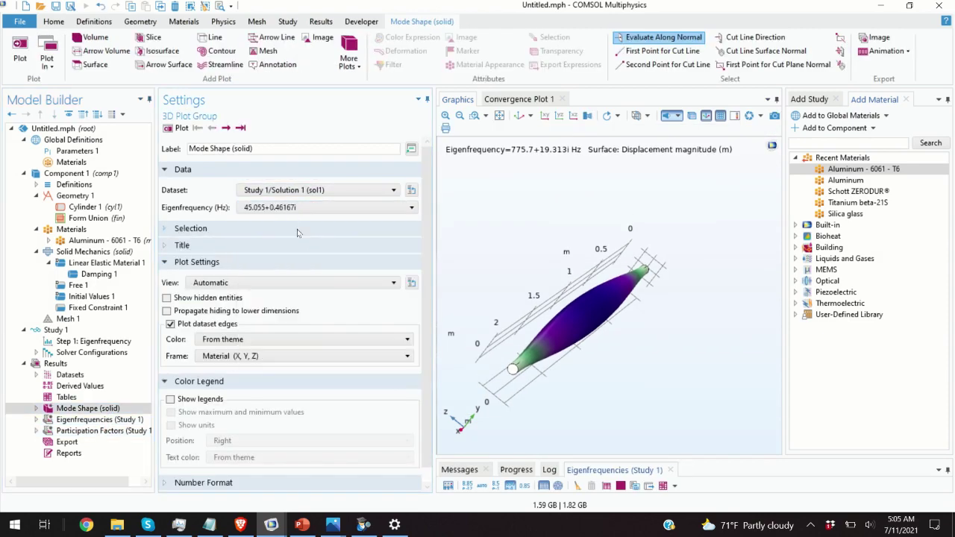
click(180, 127)
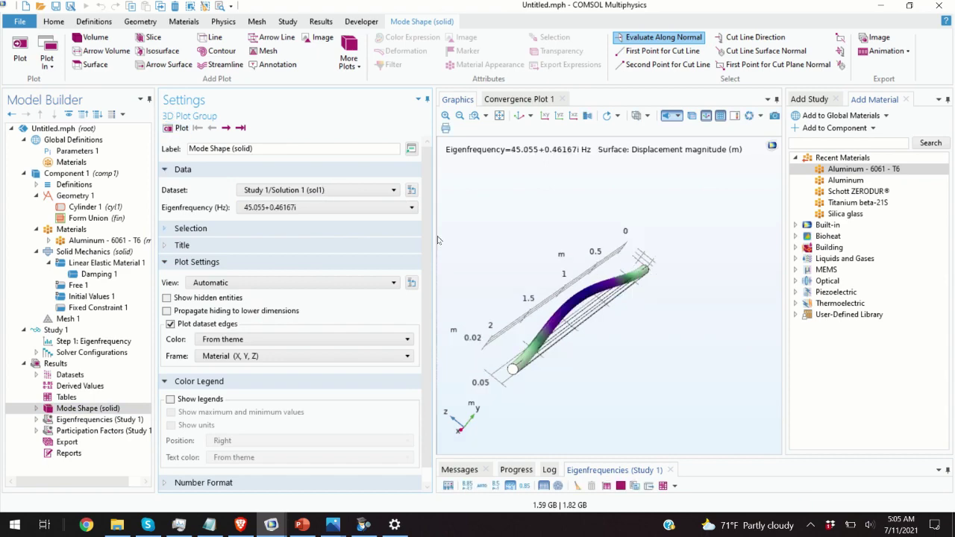
drag(508, 299, 525, 271)
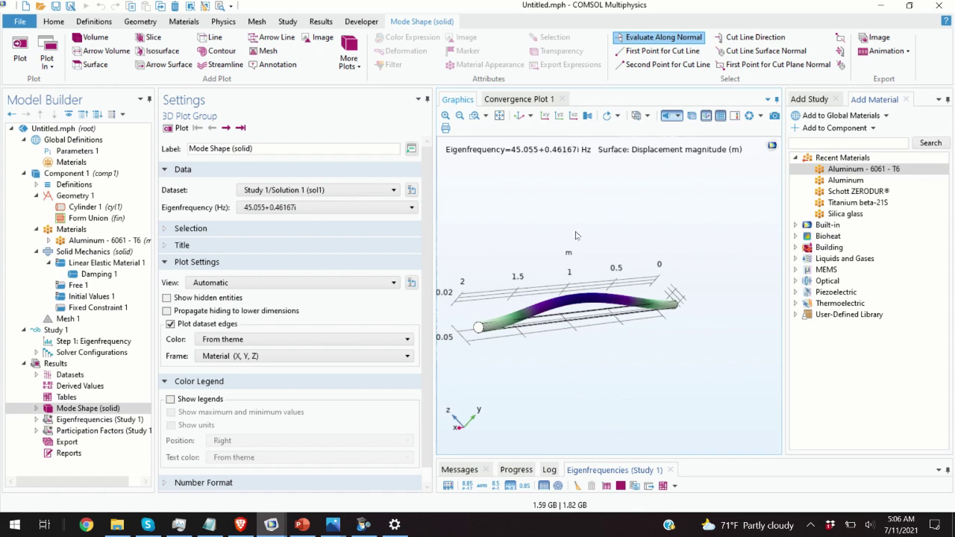
drag(514, 248, 549, 250)
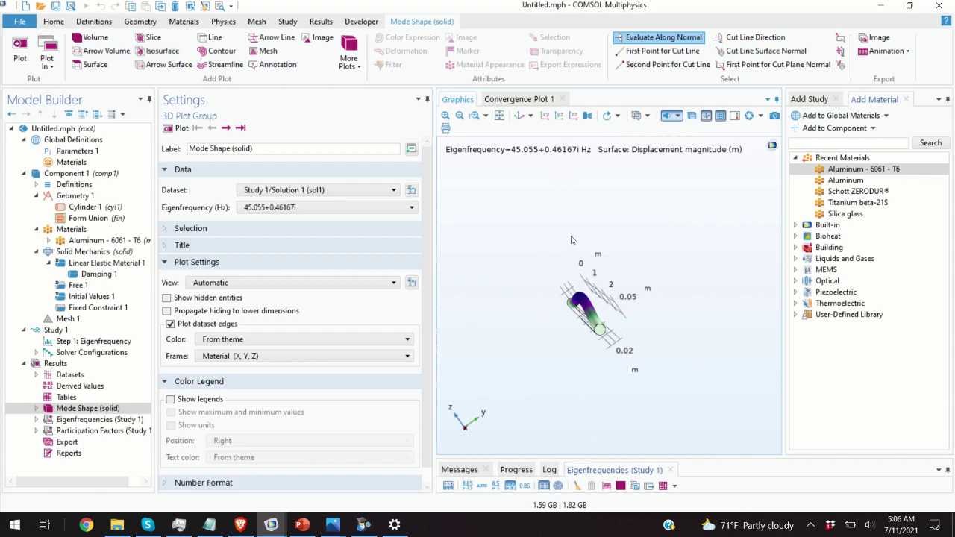
drag(613, 283, 588, 297)
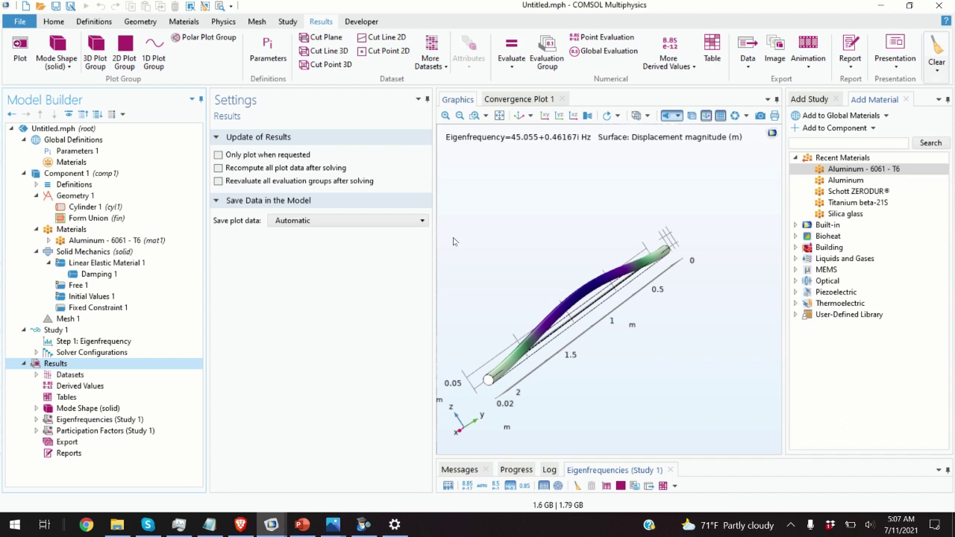
- Enlarge the graphics area and add an animation Player from the Results tab
drag(433, 246, 326, 268)
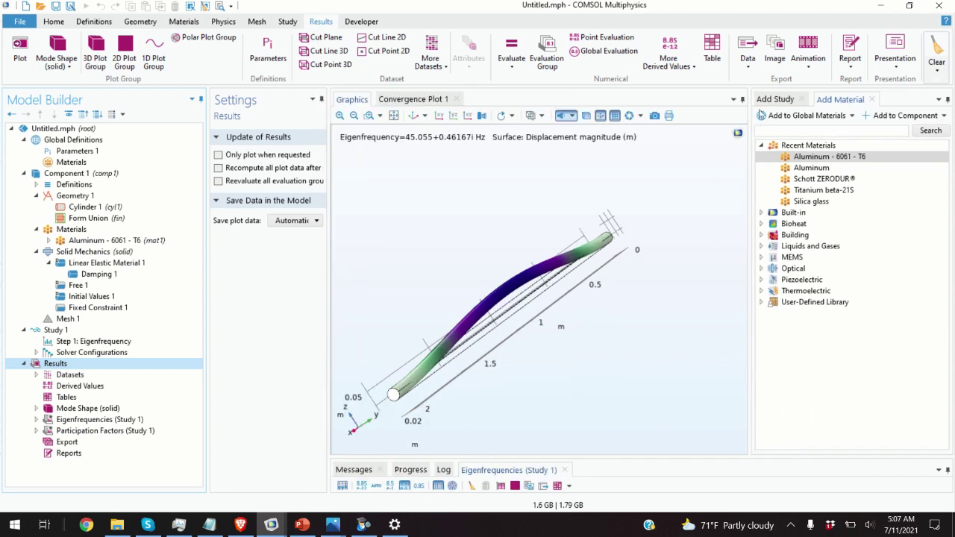
click(289, 22)
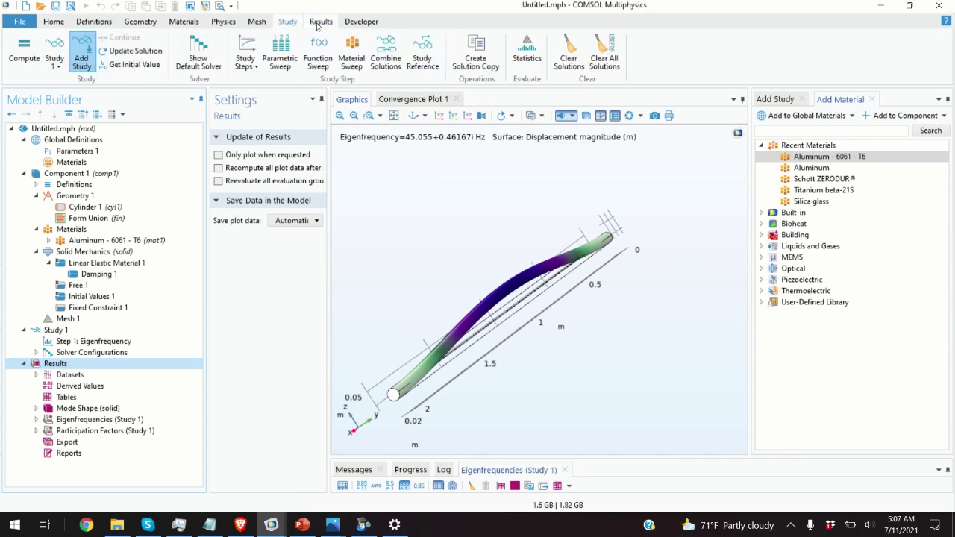
click(318, 24)
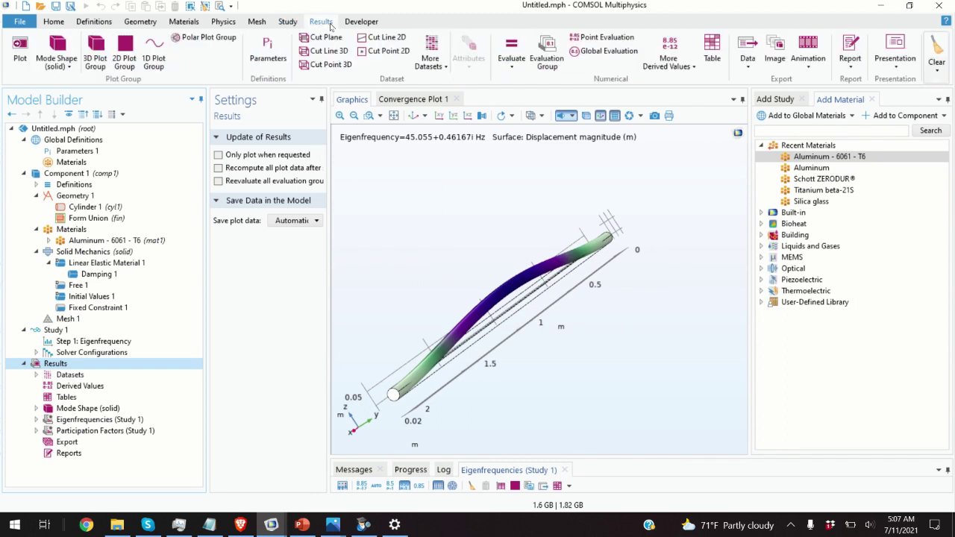
click(812, 68)
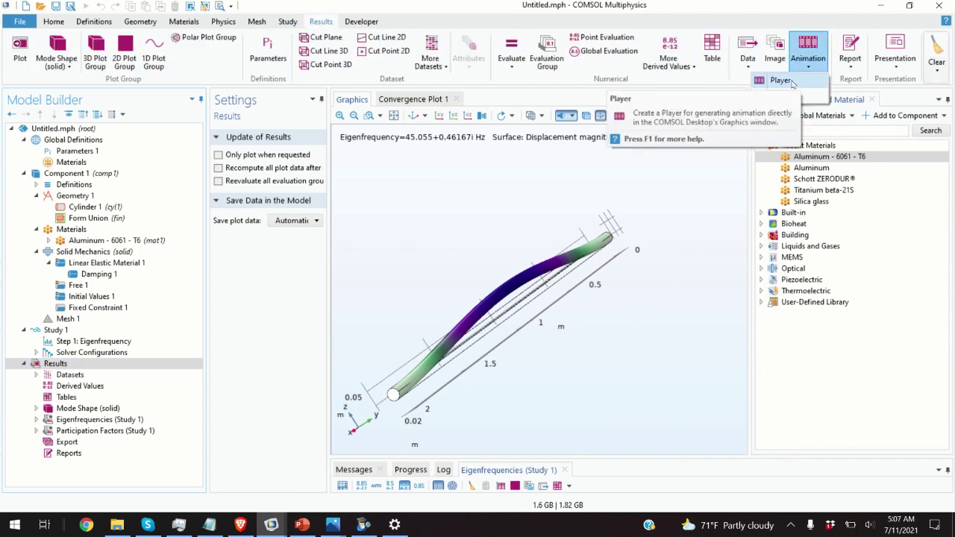
click(796, 83)
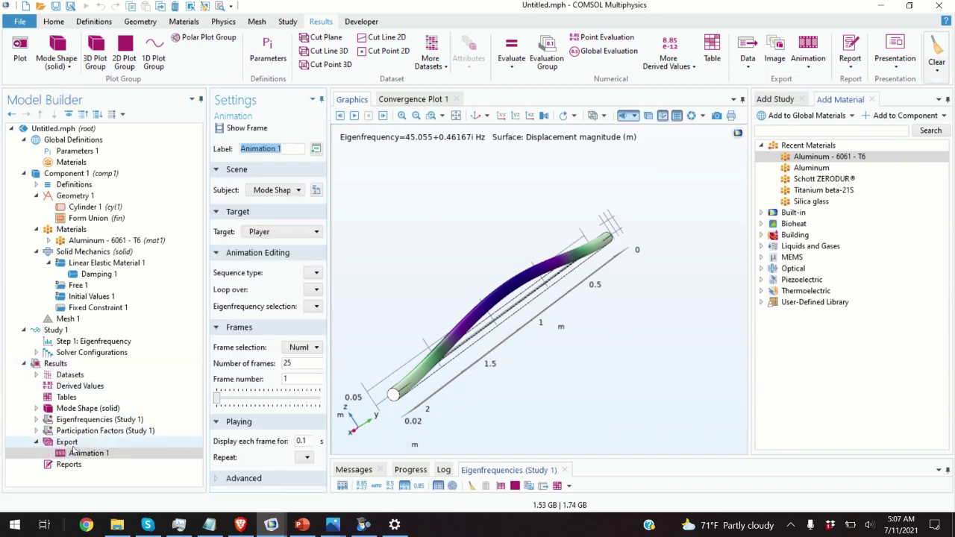
- Keep Mode Shape (solid) as the animation subject and set Sequence type to Dynamic data extension
drag(329, 277, 484, 277)
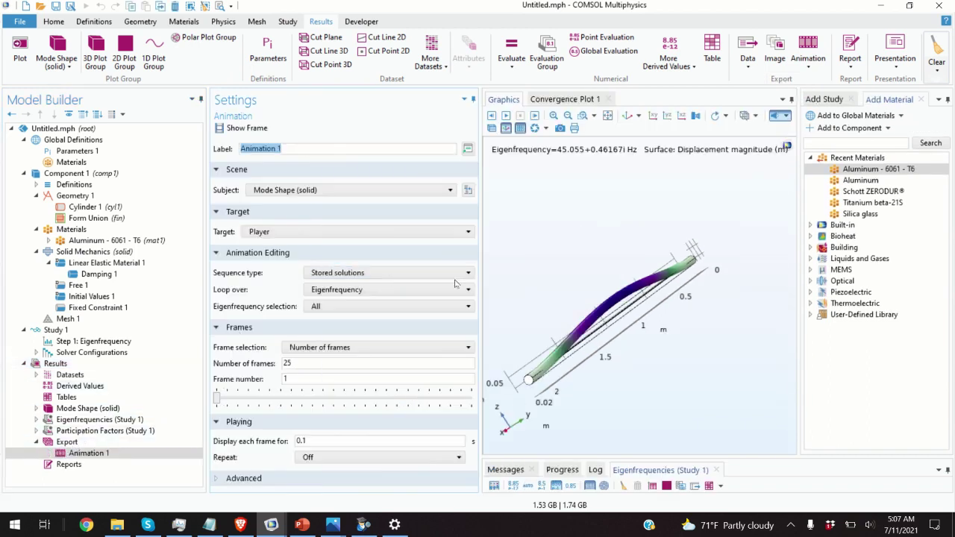
click(437, 193)
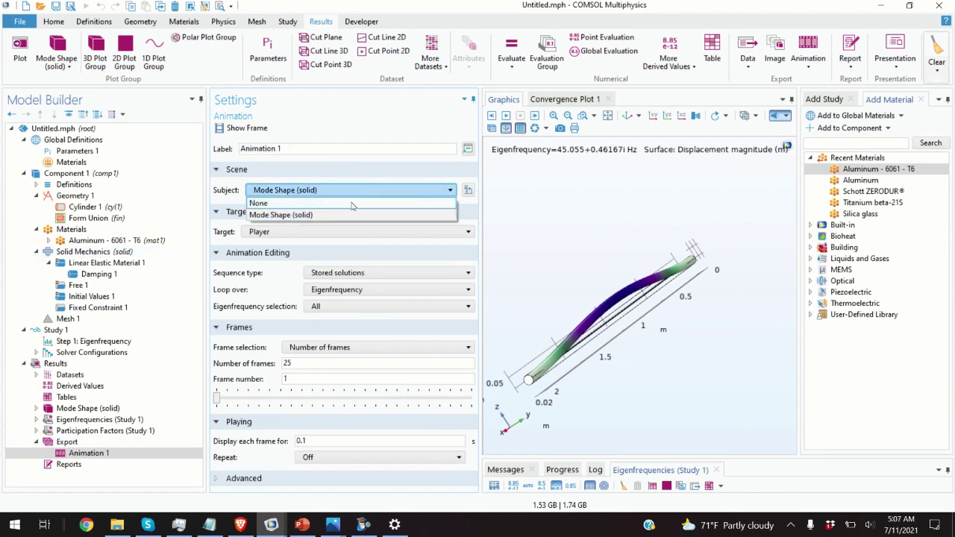
click(318, 215)
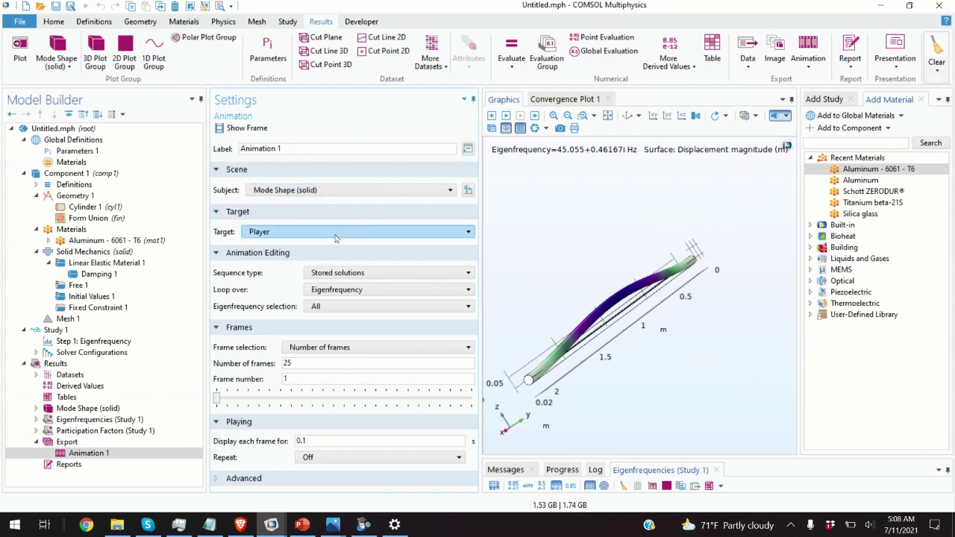
click(97, 443)
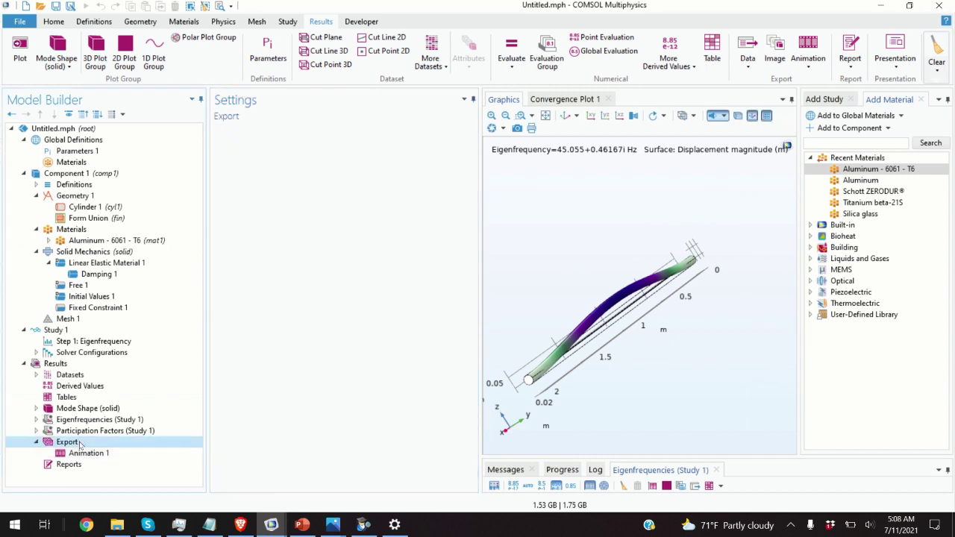
click(102, 454)
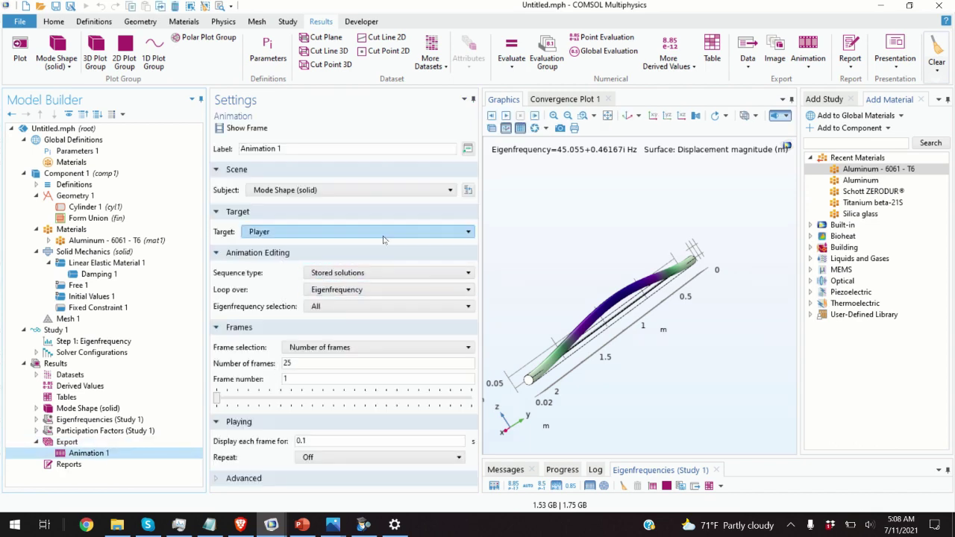
click(394, 273)
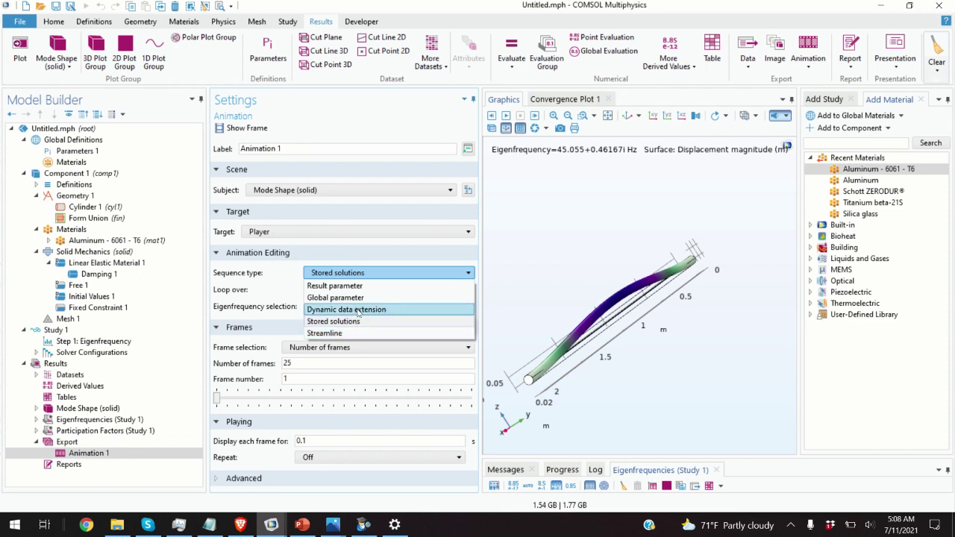
click(359, 311)
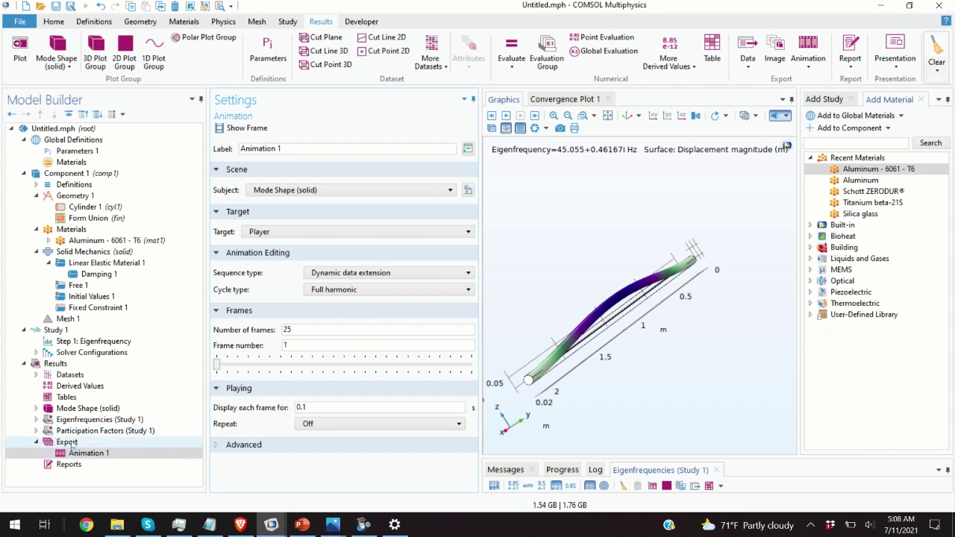
- Play Animation 1 through its 25 frames, then open the Mode Shape (solid) plot settings
right_click(97, 455)
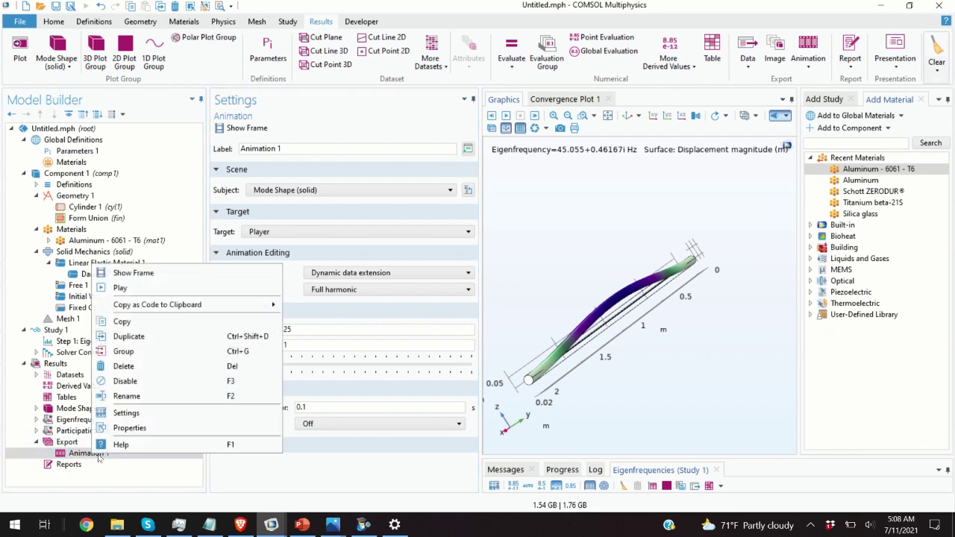
click(120, 289)
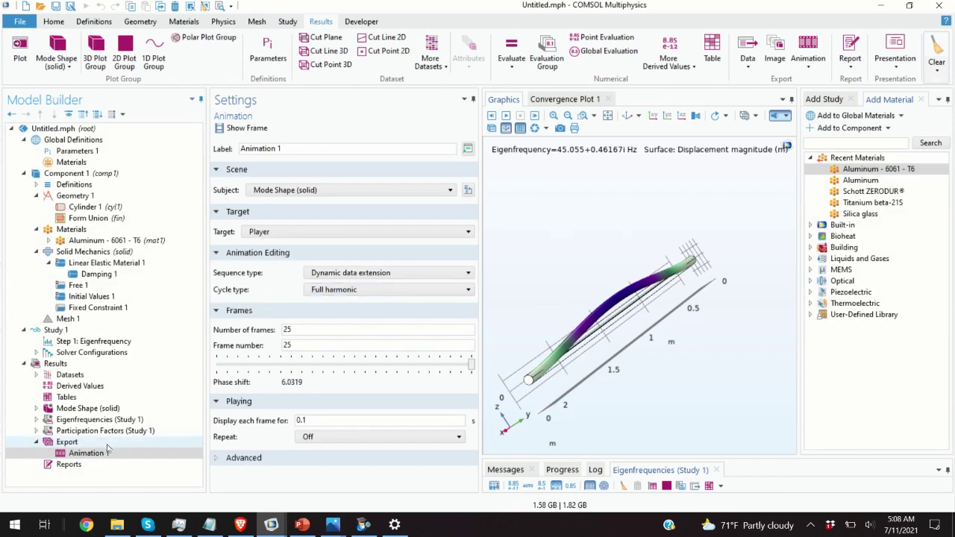
click(104, 409)
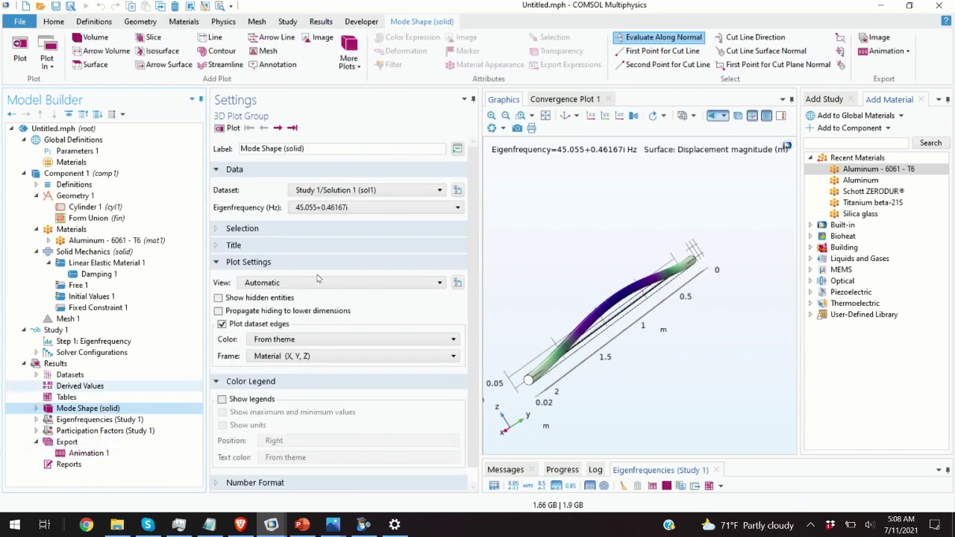
- Plot the beam's 242.04+2.2384i Hz mode shape
click(371, 207)
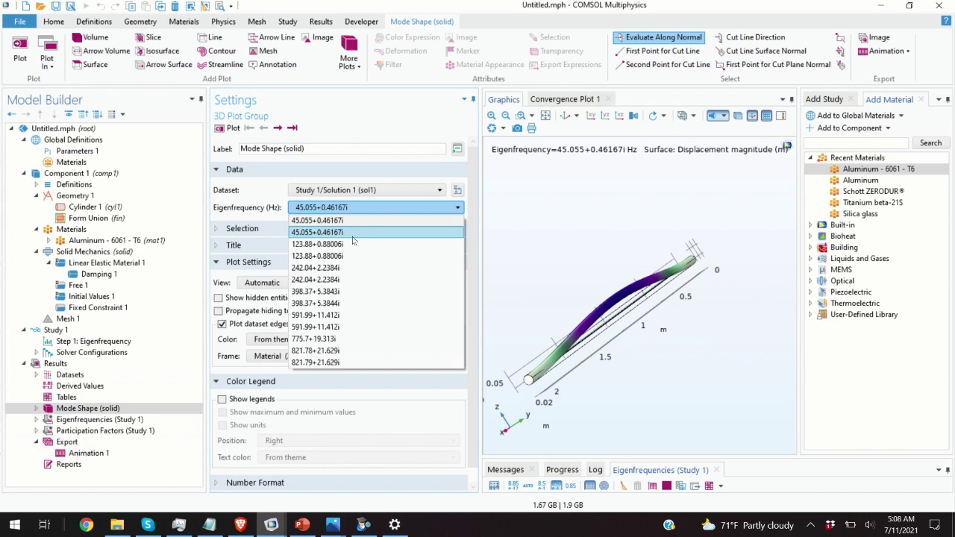
click(348, 268)
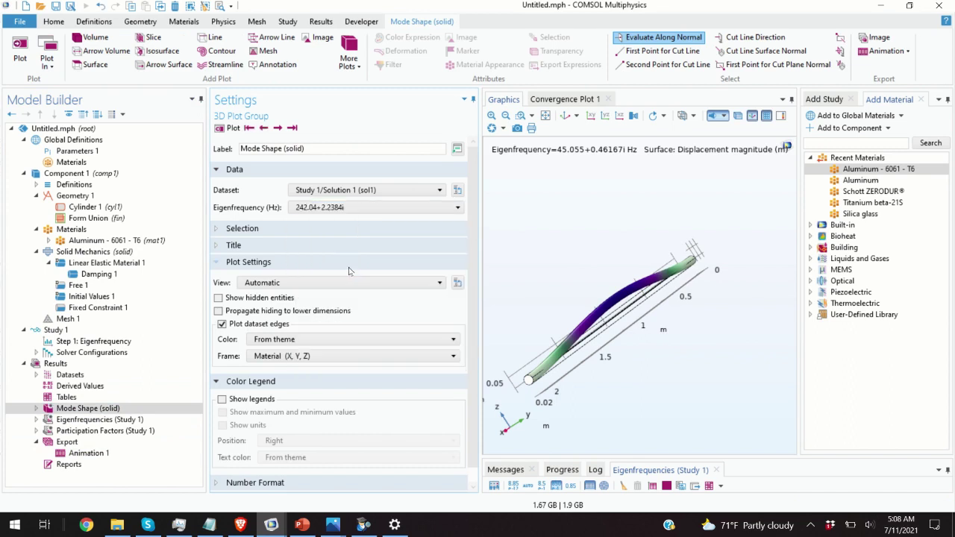
click(228, 128)
- Play Animation 1 for the 242.04+2.2384i Hz mode
click(104, 457)
key(Up)
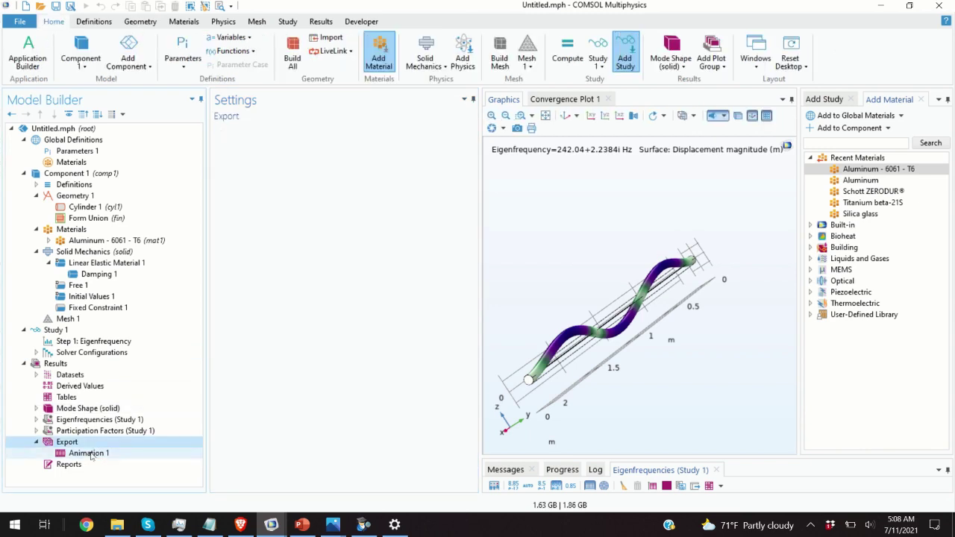
click(91, 454)
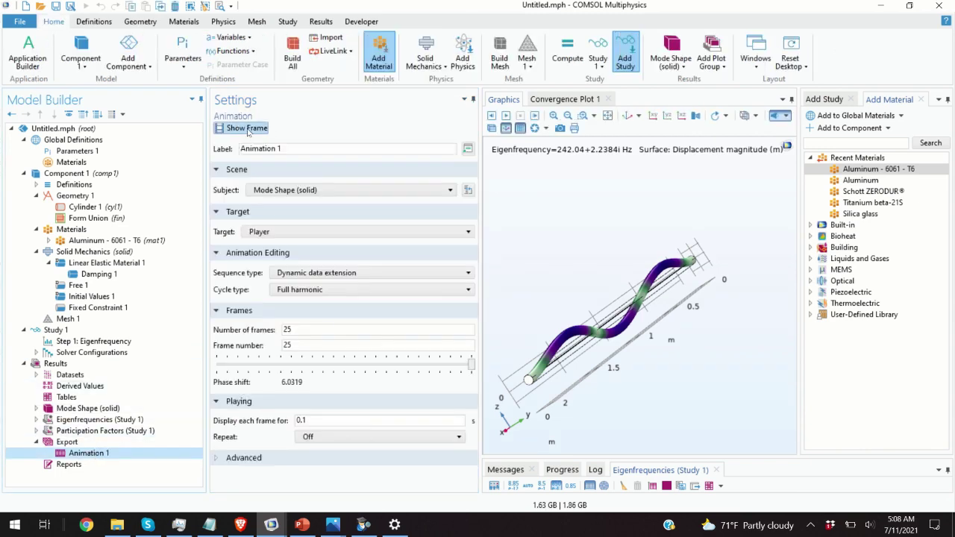
right_click(95, 457)
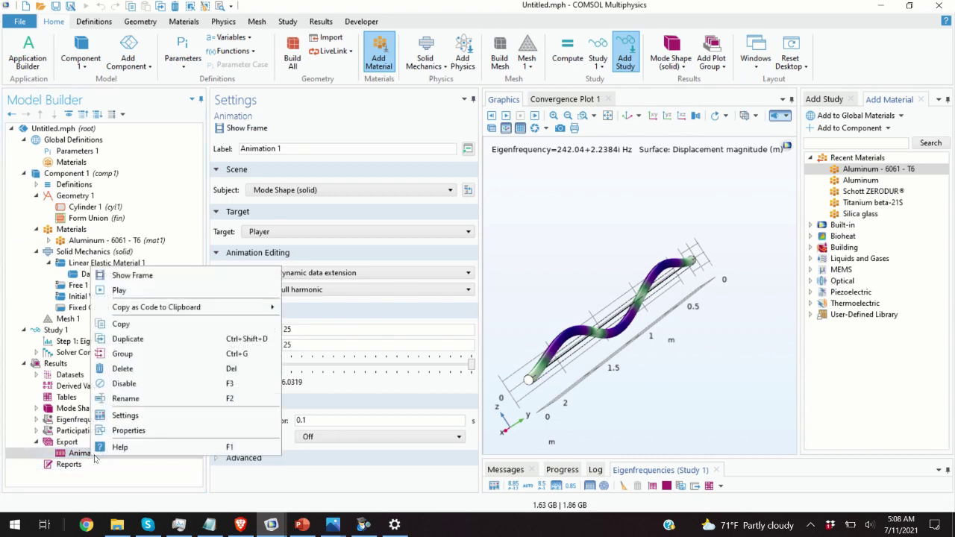
click(148, 290)
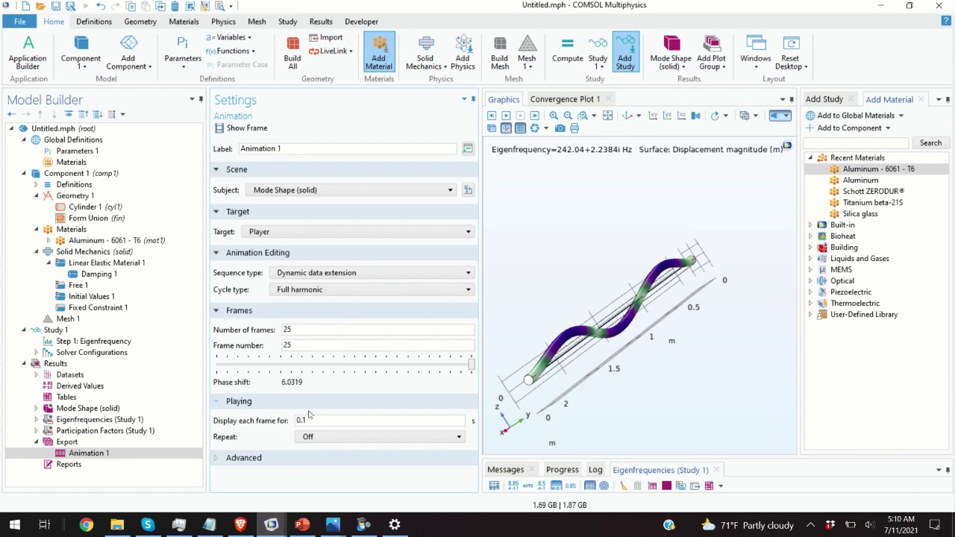
- Set Animation 1's Repeat option to Number of iterations with 6 repeats
click(359, 438)
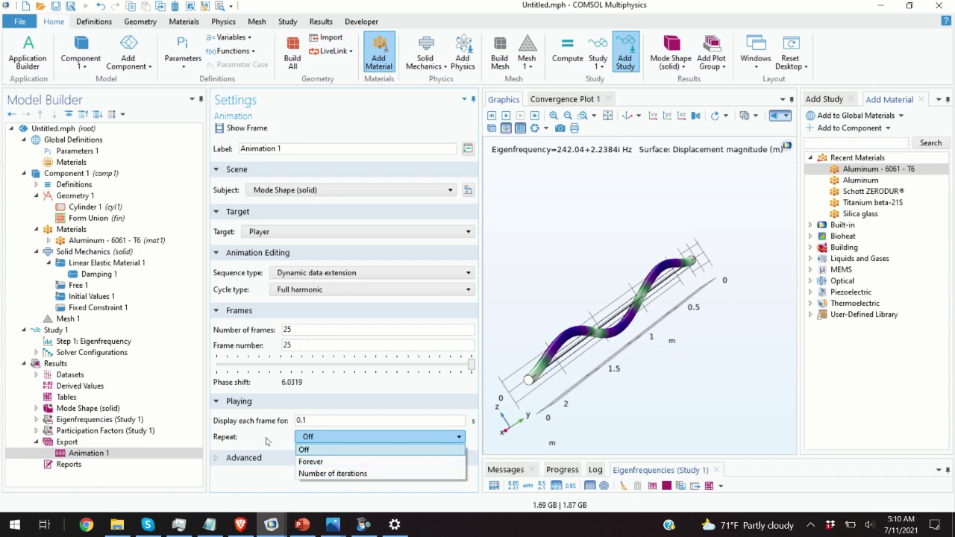
click(357, 473)
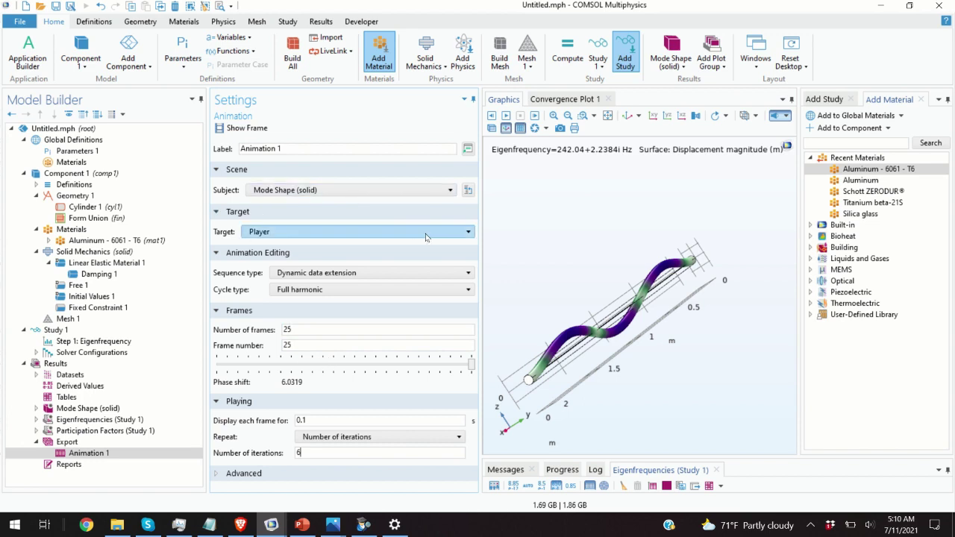
- Set the animation target to File, output type Movie and format GIF
click(328, 233)
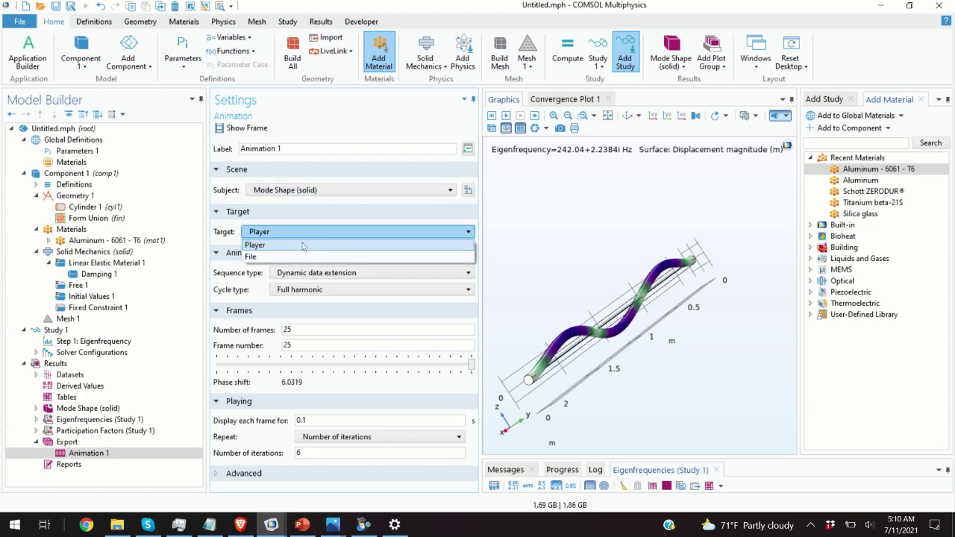
click(292, 257)
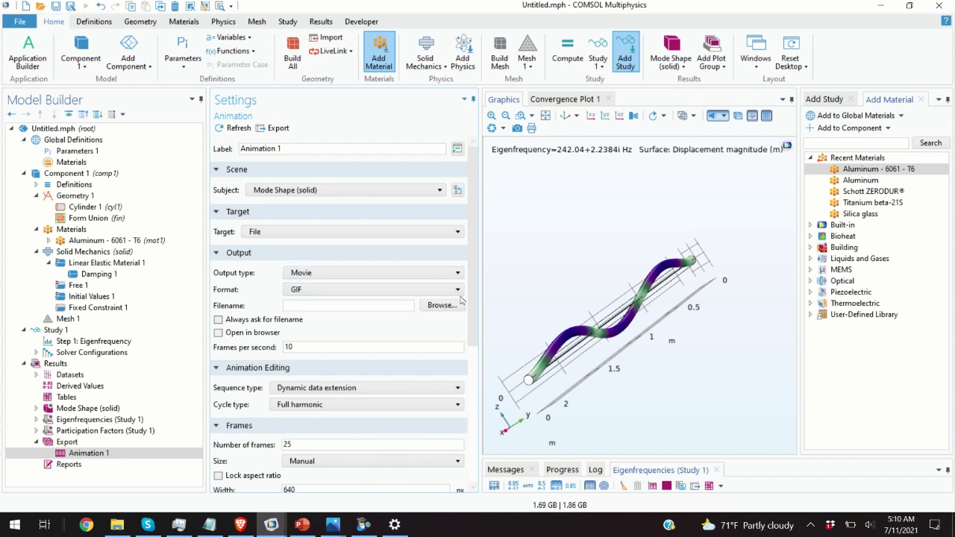
click(321, 275)
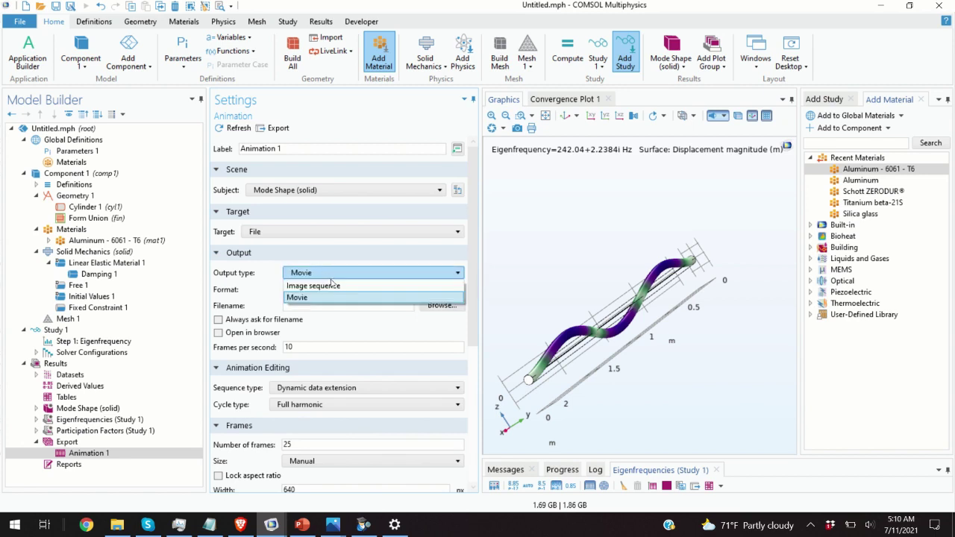
click(317, 297)
click(317, 291)
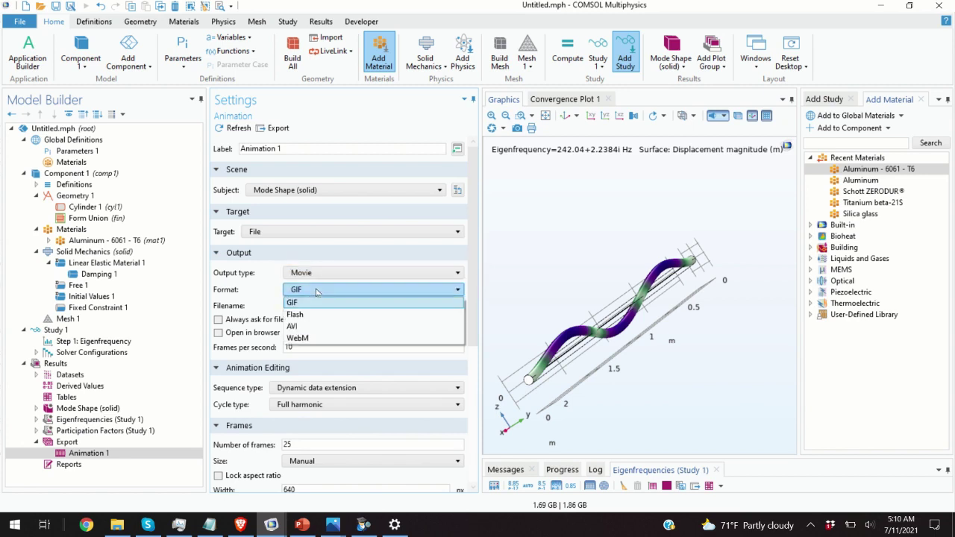
click(314, 304)
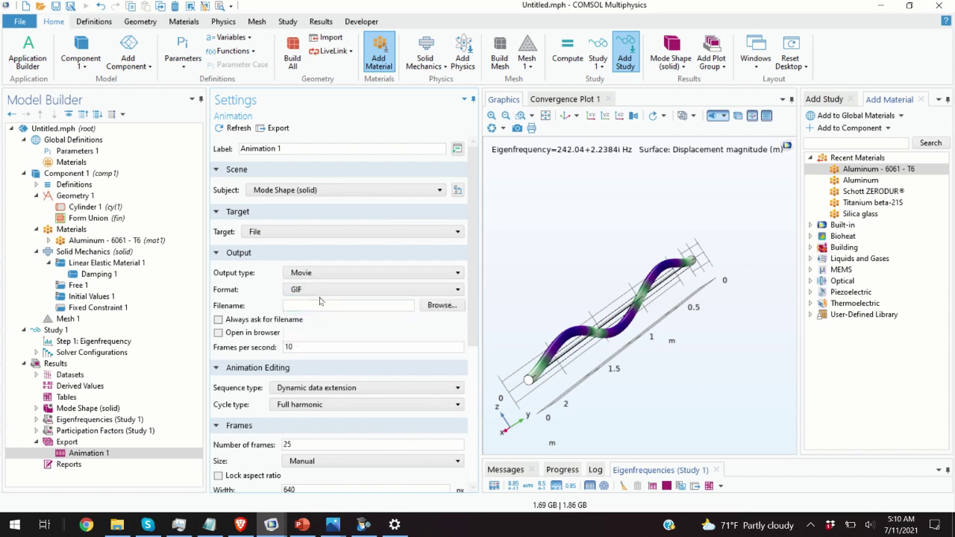
- Save the output as mode3.gif, export the GIF, and open the eigenmode folder
click(441, 306)
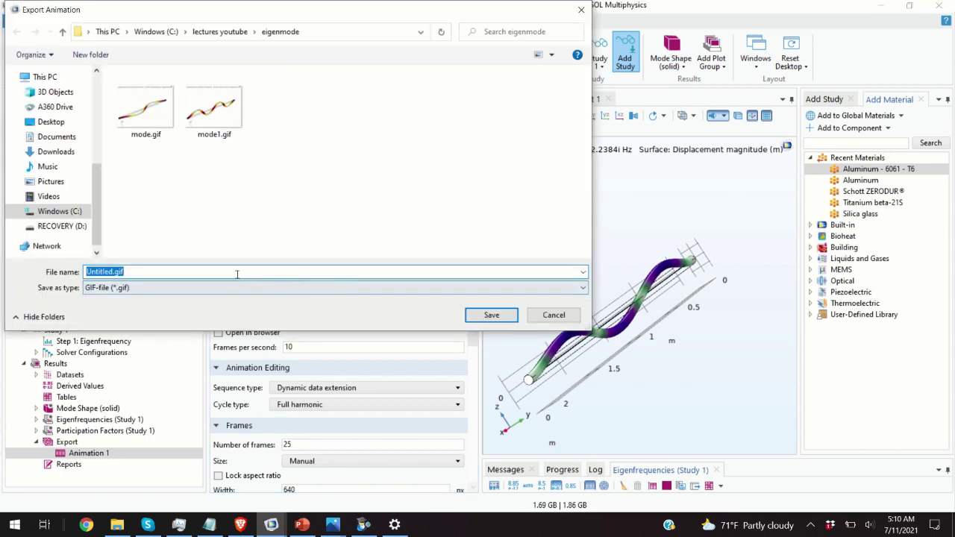
click(111, 270)
drag(114, 271, 75, 266)
click(113, 272)
click(113, 271)
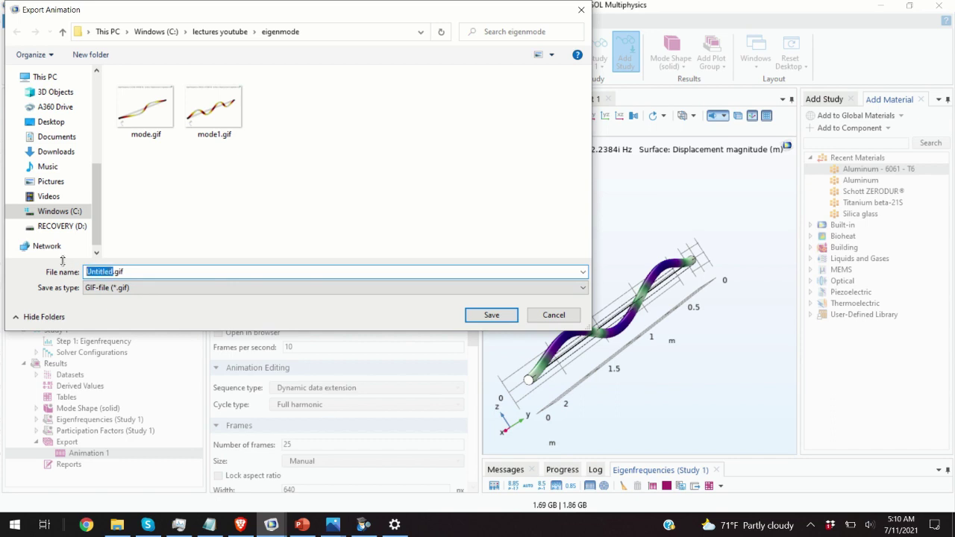
text(mode3)
click(497, 318)
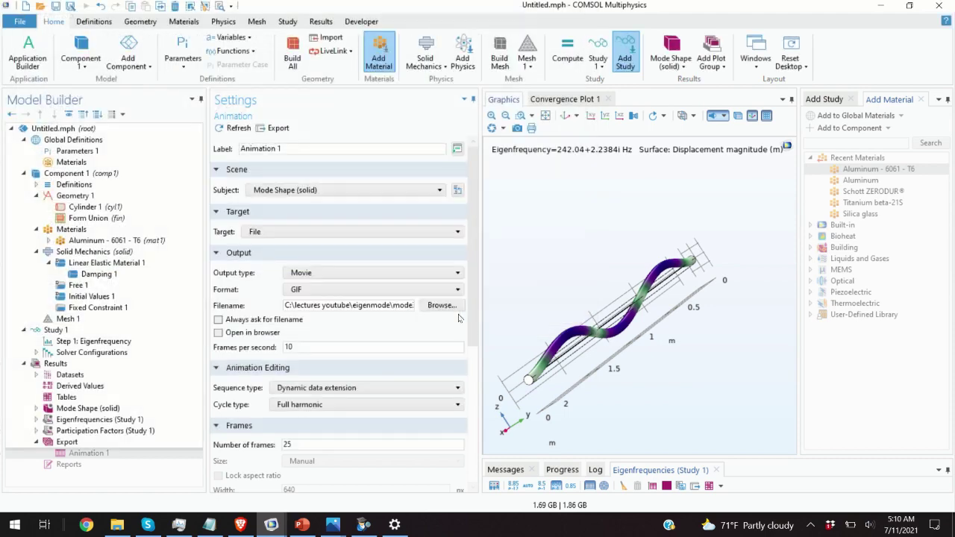
click(276, 129)
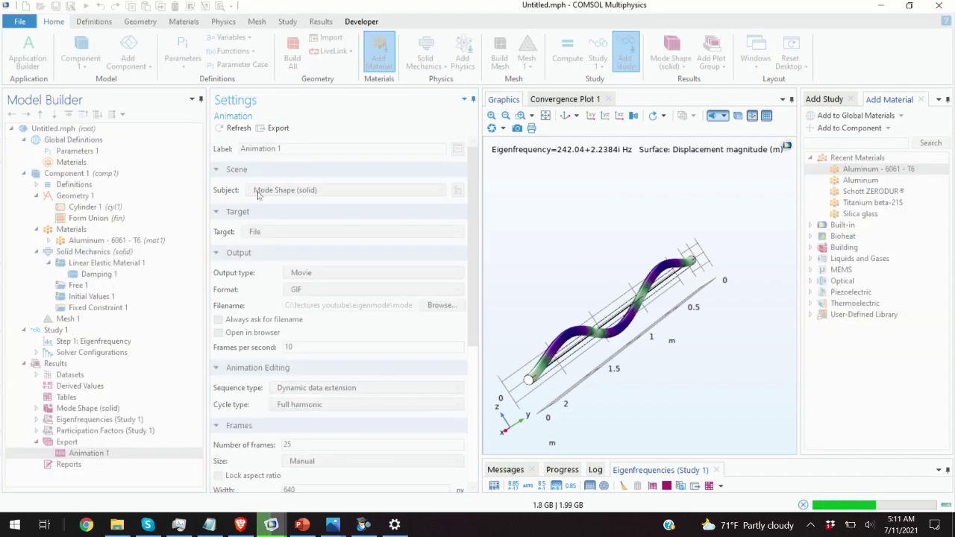
click(116, 527)
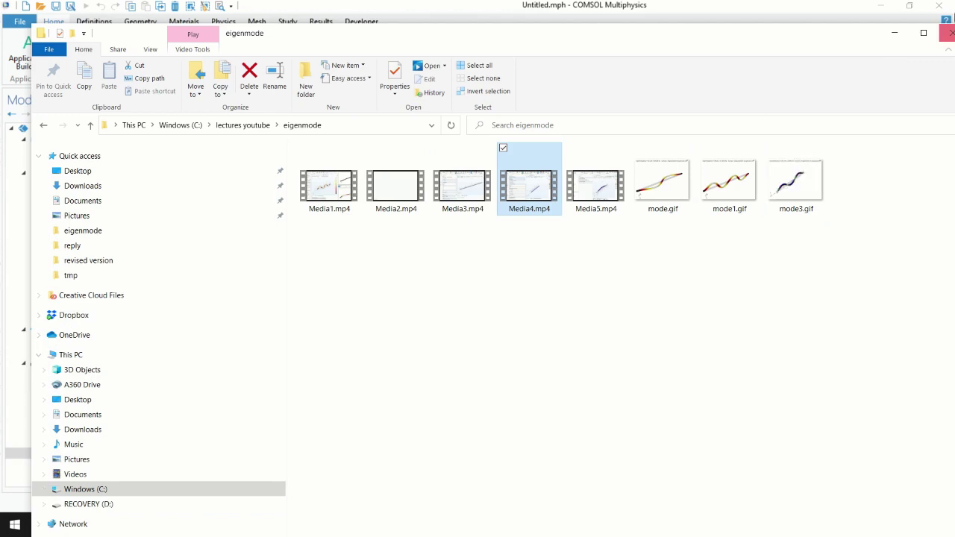
- Open mode3.gif in Photos from the eigenmode folder and move the viewer window left
click(799, 193)
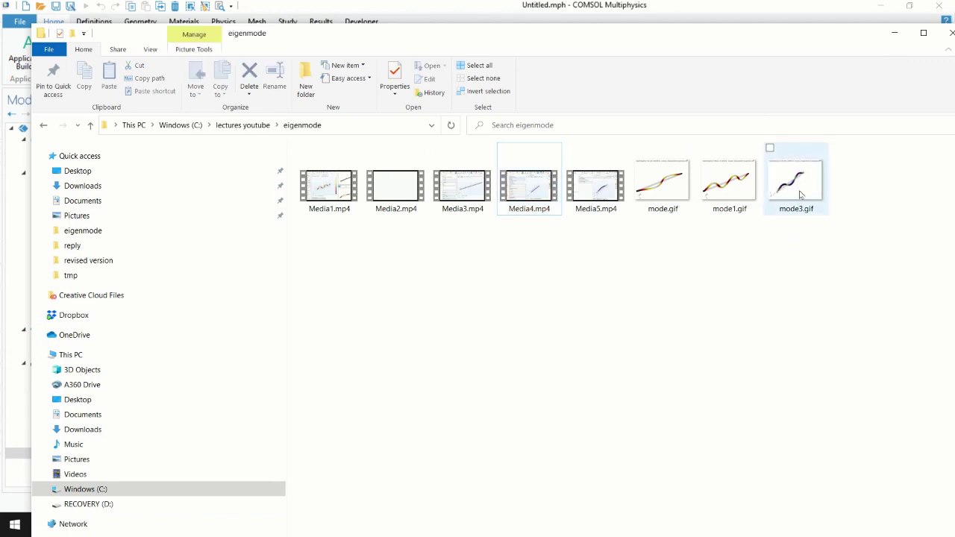
double_click(792, 198)
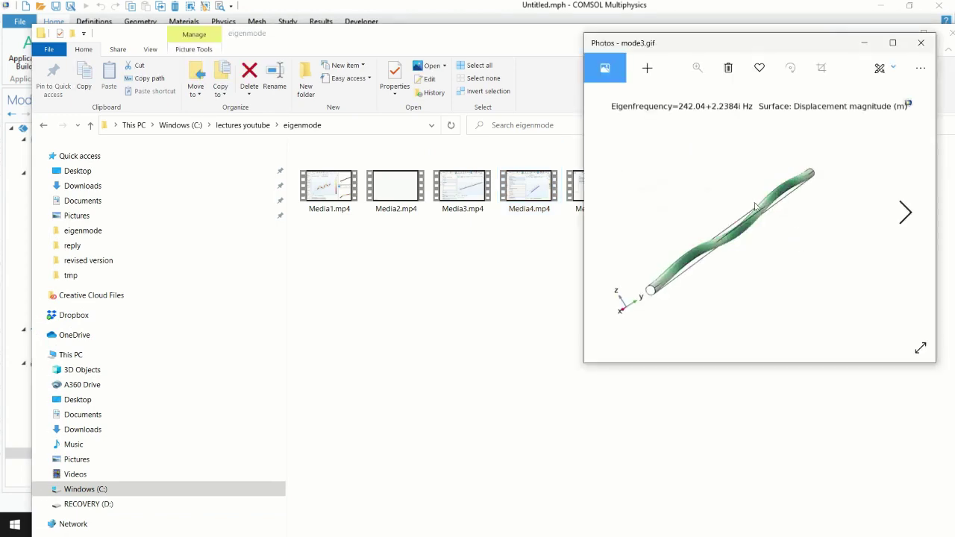
drag(787, 42, 525, 50)
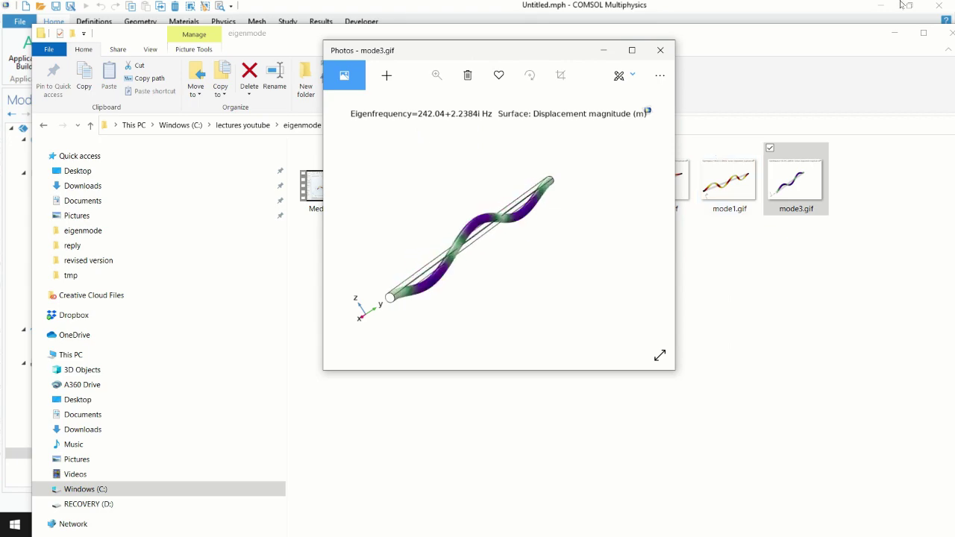
- Minimize File Explorer and the Photos viewer to return to COMSOL's Animation 1 export settings
click(896, 35)
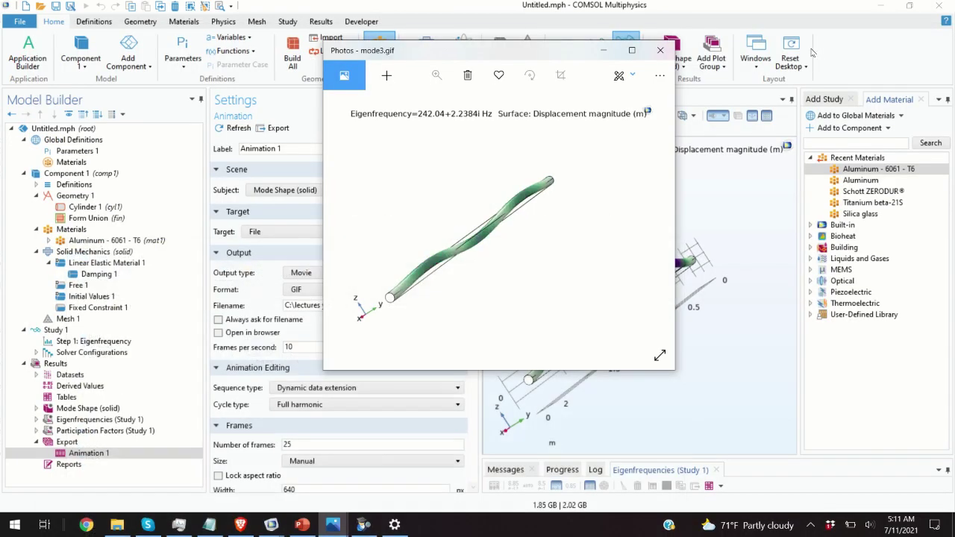
click(602, 50)
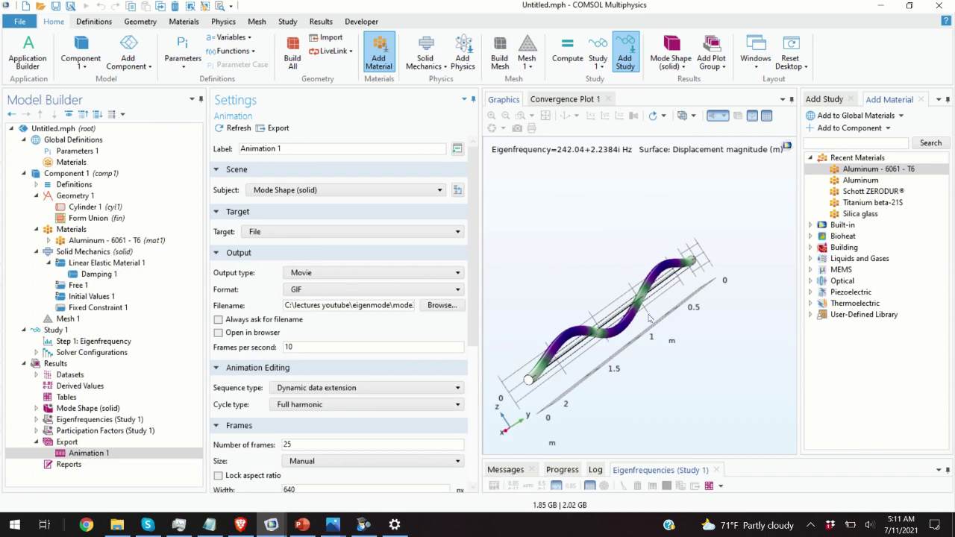